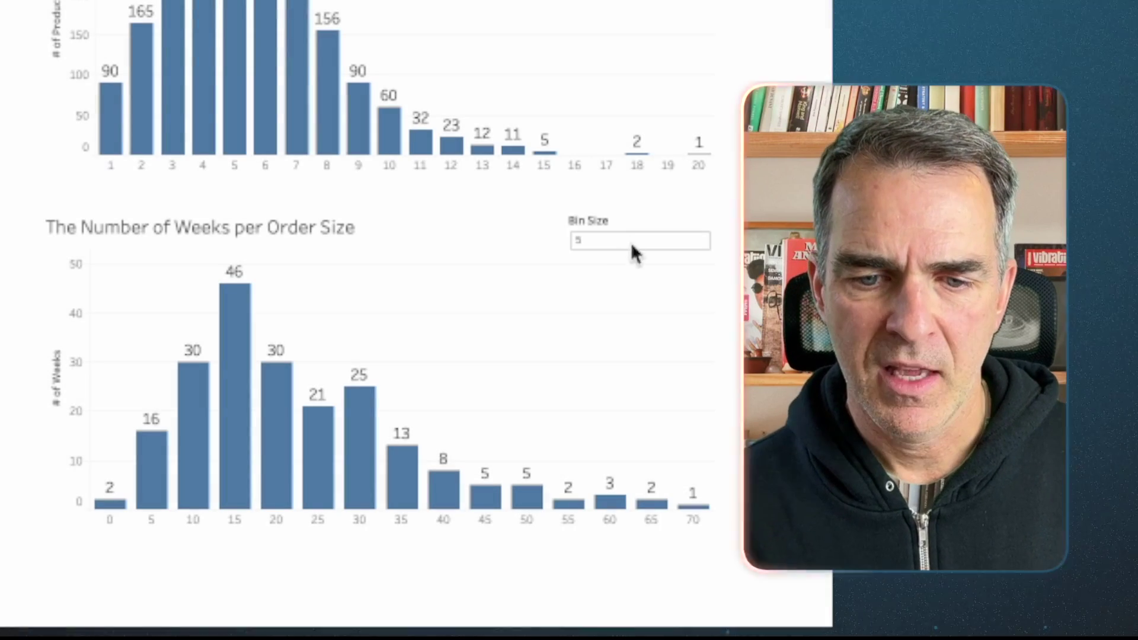
- Set the Bin Size parameter value to 10
double_click(586, 241)
type("1")
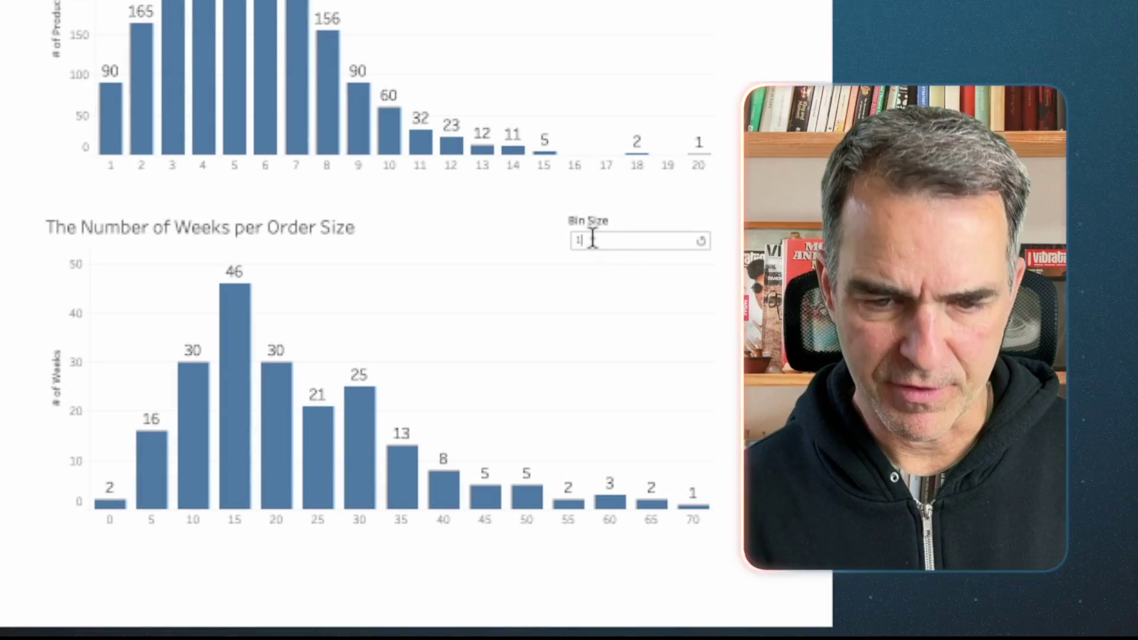
type("0")
key("Return")
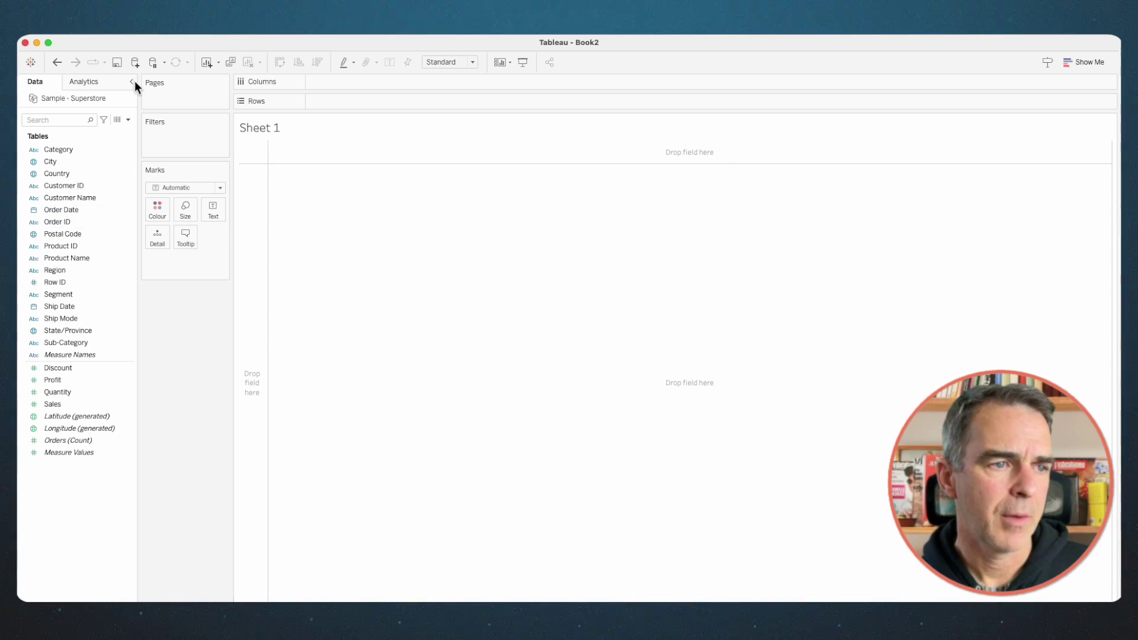
- Create a calculated field '# of Orders' with the formula COUNTD([Order ID])
left_click(127, 119)
left_click(117, 128)
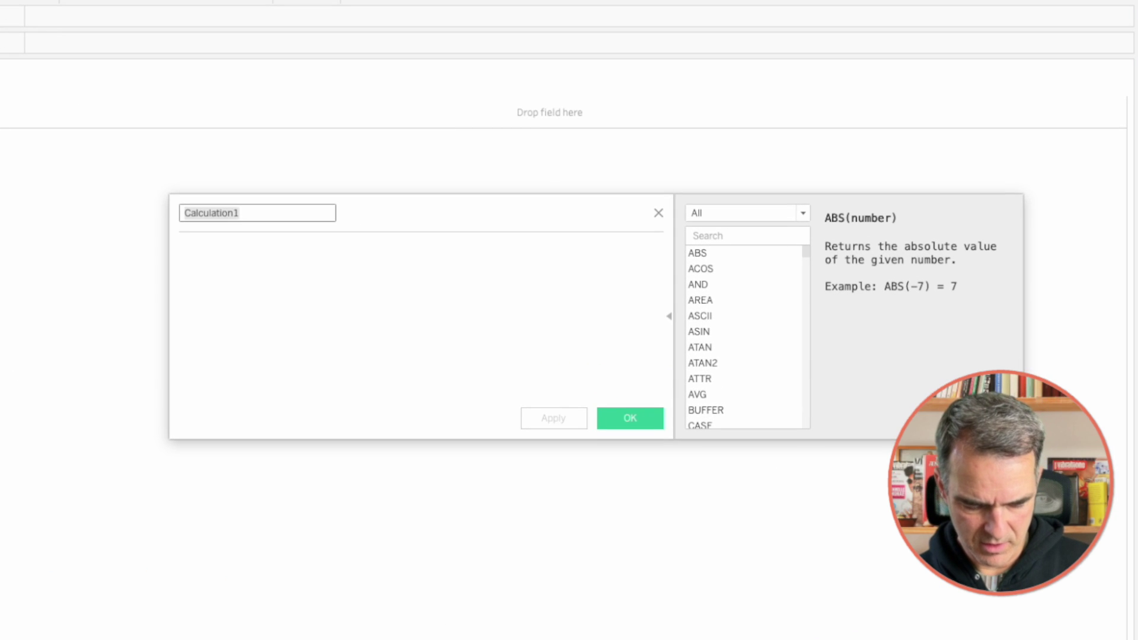
type("# of Orders")
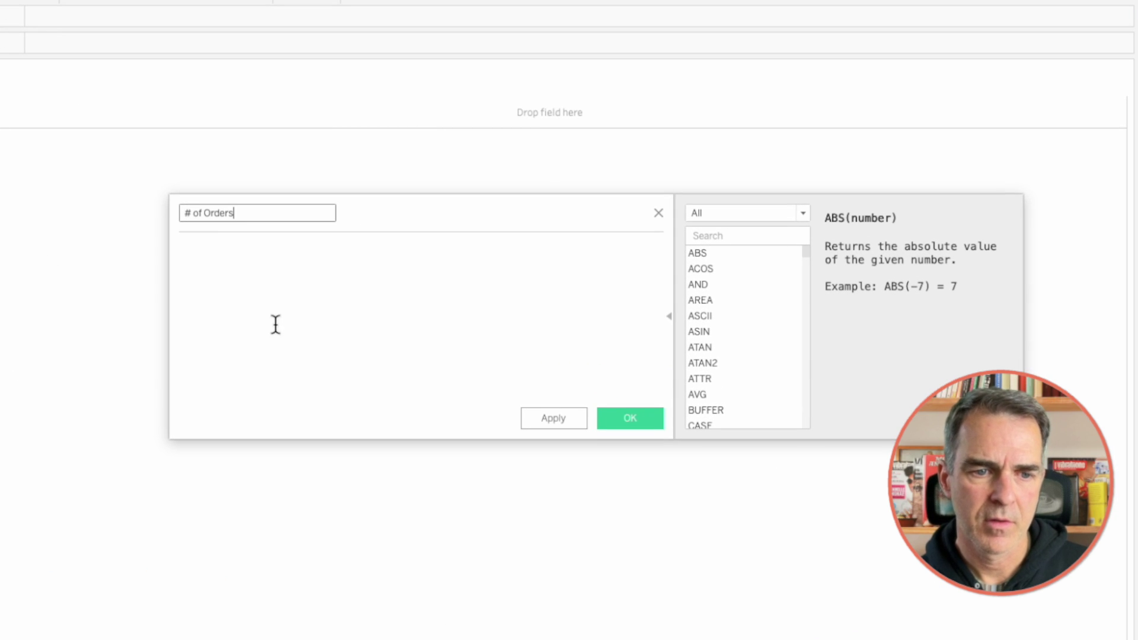
left_click(280, 317)
type("cou")
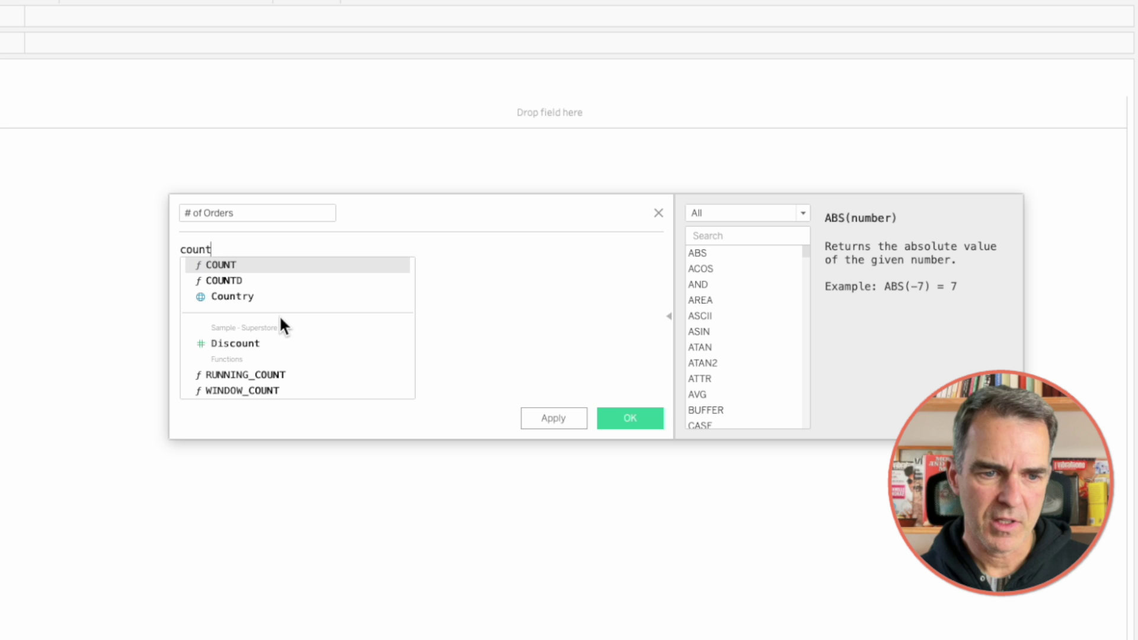
type("nt")
key("Down")
key("Return")
type("order")
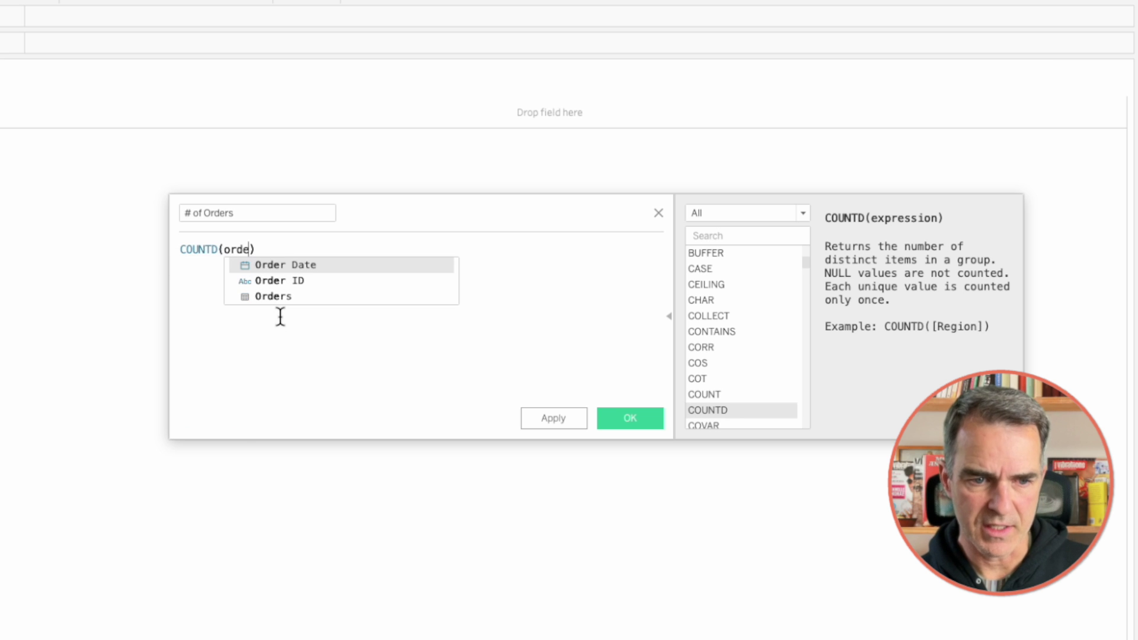
key("Down")
key("Return")
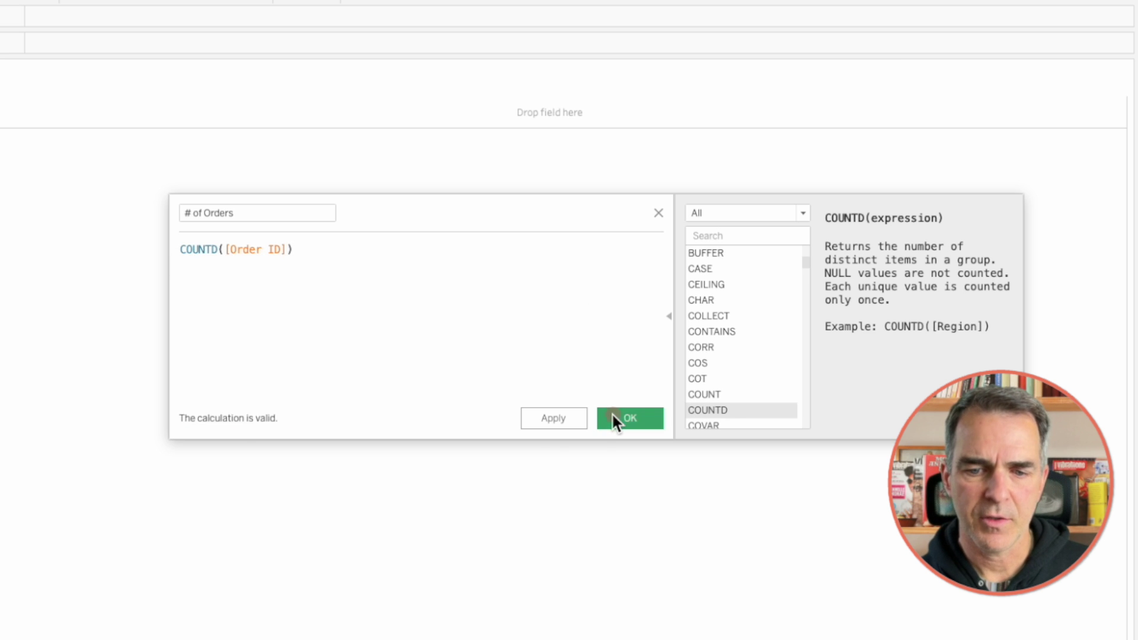
left_click(614, 416)
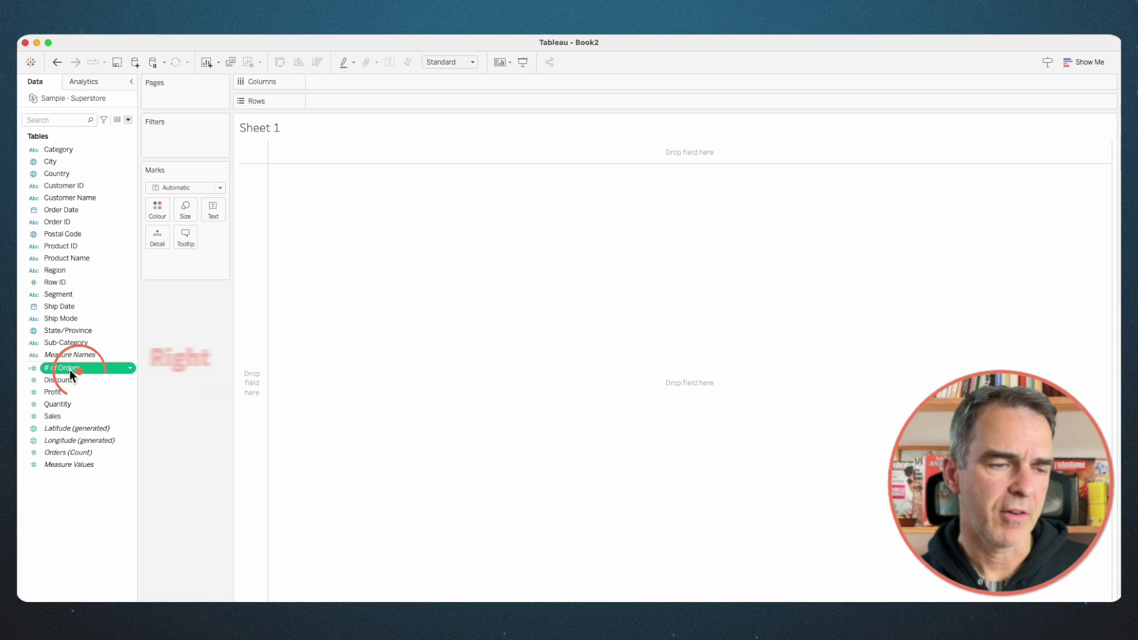
- Compare the Create submenu options for the # of Orders and Quantity fields
right_click(69, 369)
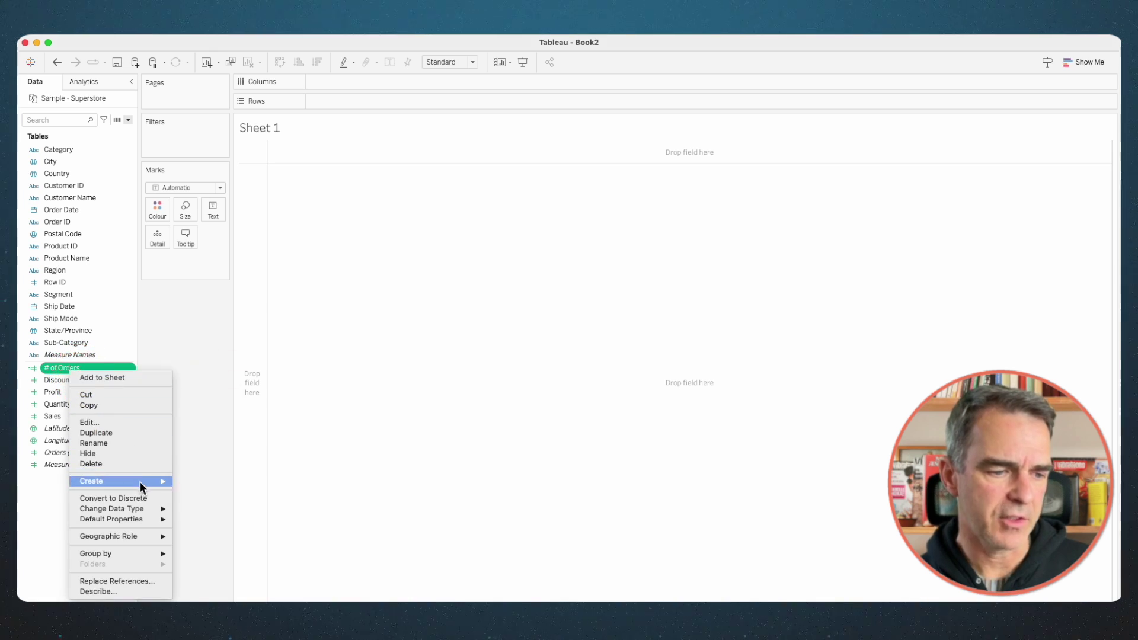
mouse_move(140, 480)
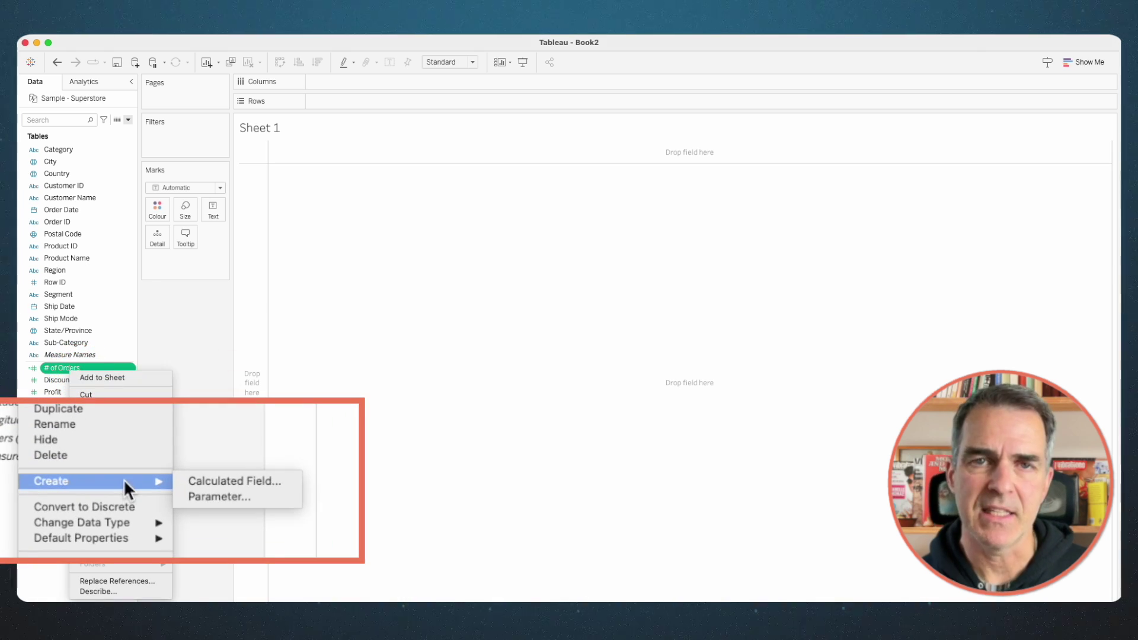
right_click(67, 405)
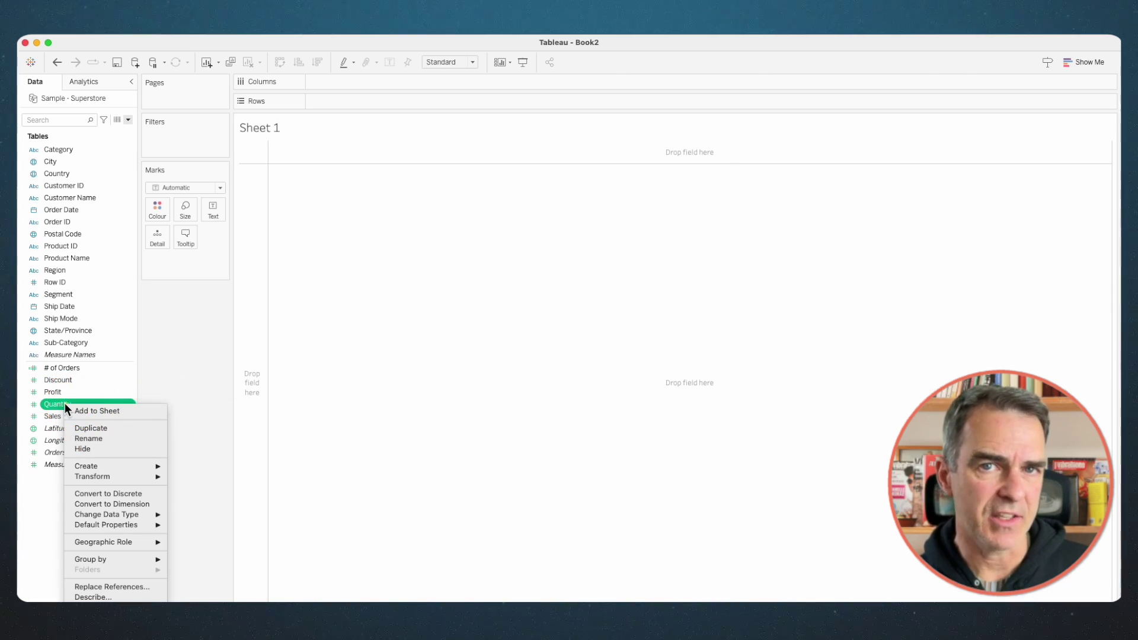
mouse_move(109, 469)
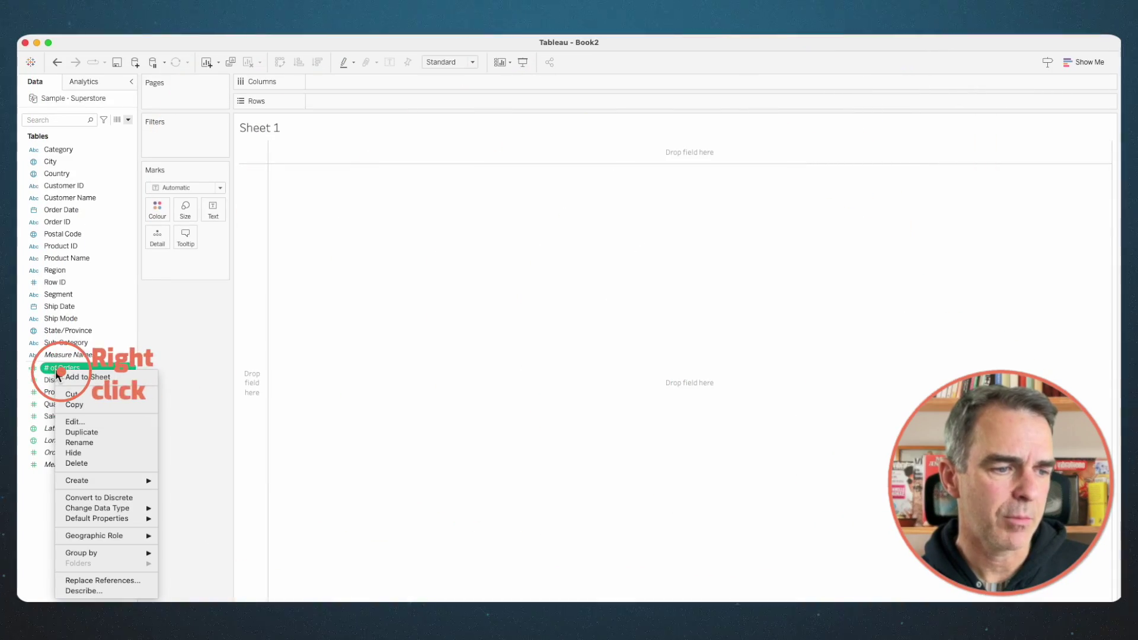
- Rename to '# of Orders per Product' with formula { FIXED [Product ID] : COUNTD([Order ID]) }
left_click(77, 421)
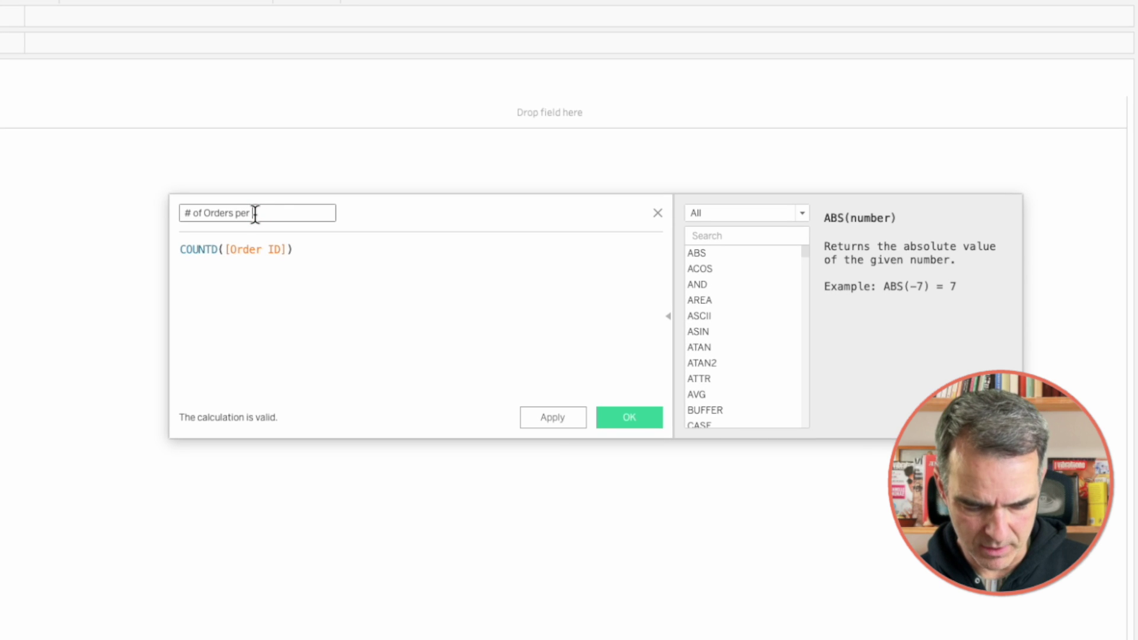
left_click(337, 248)
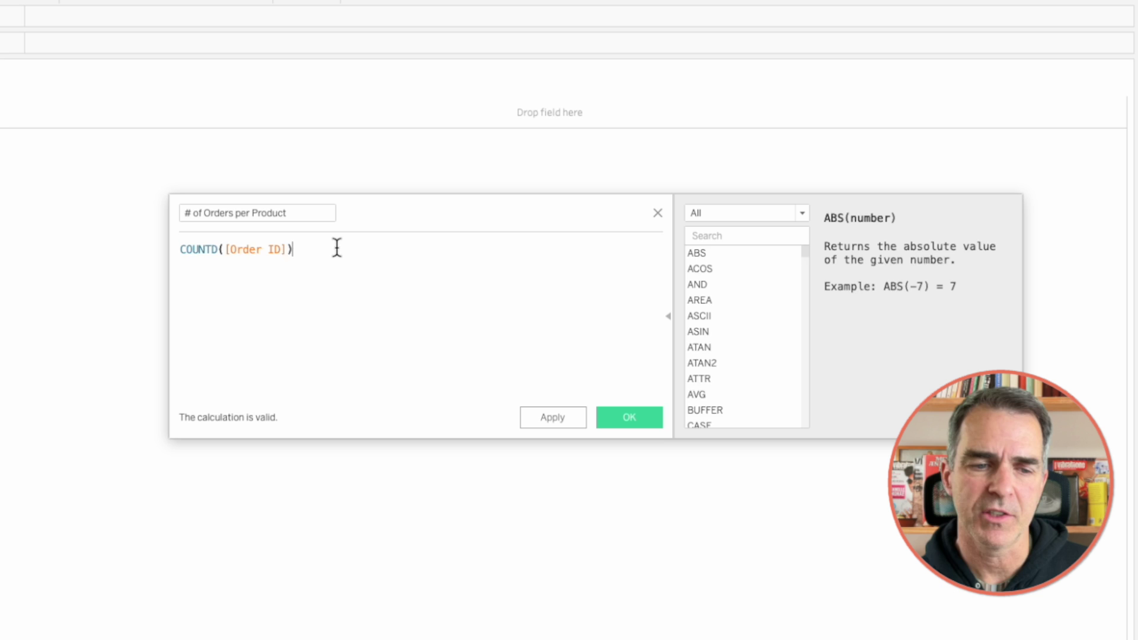
key("Home")
key("Return")
type("fix")
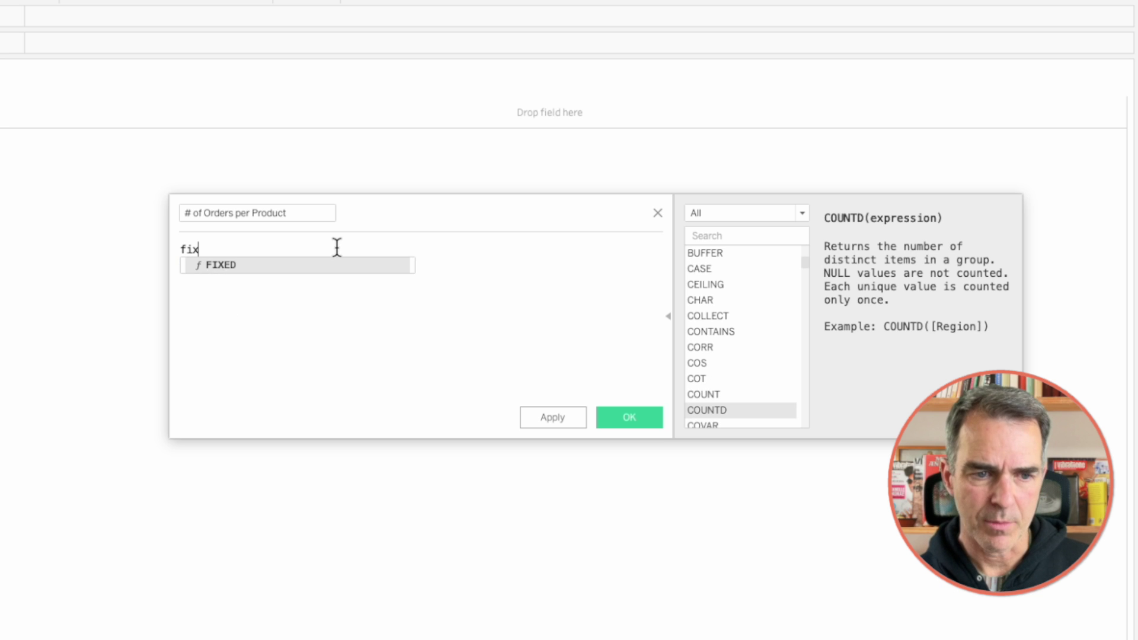
key("Return")
type("pr")
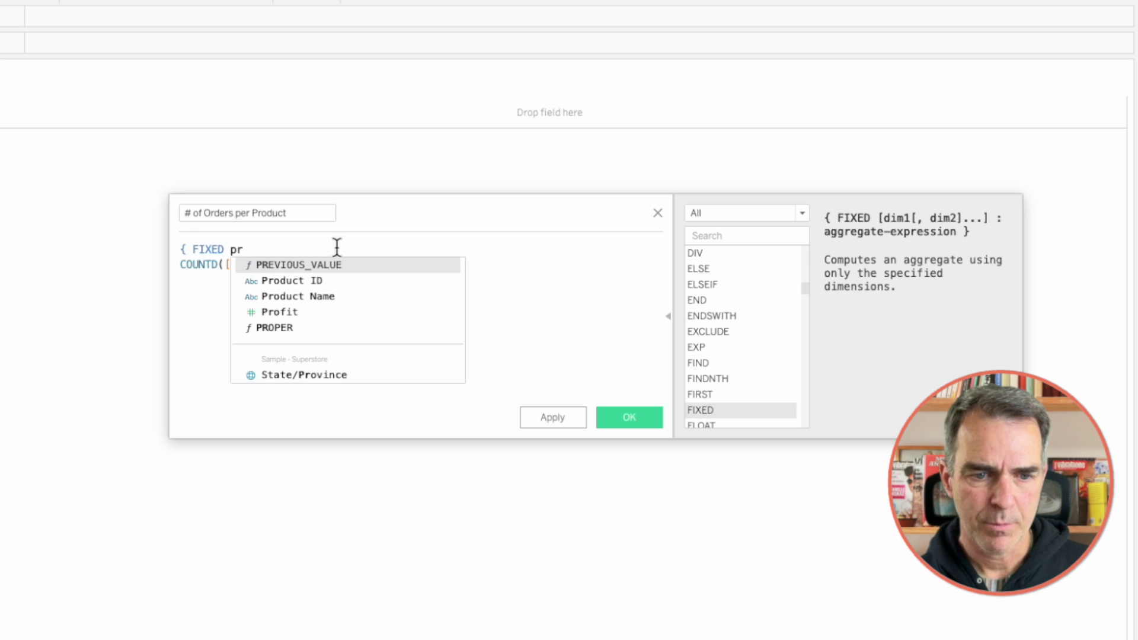
key("Down")
key("Return")
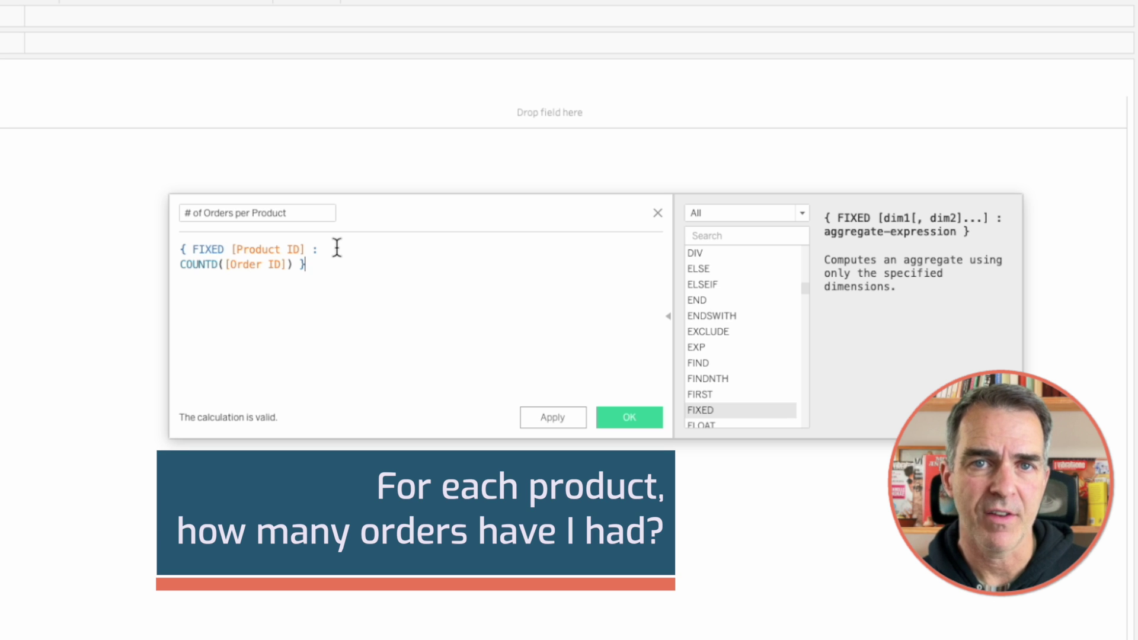
left_click(617, 418)
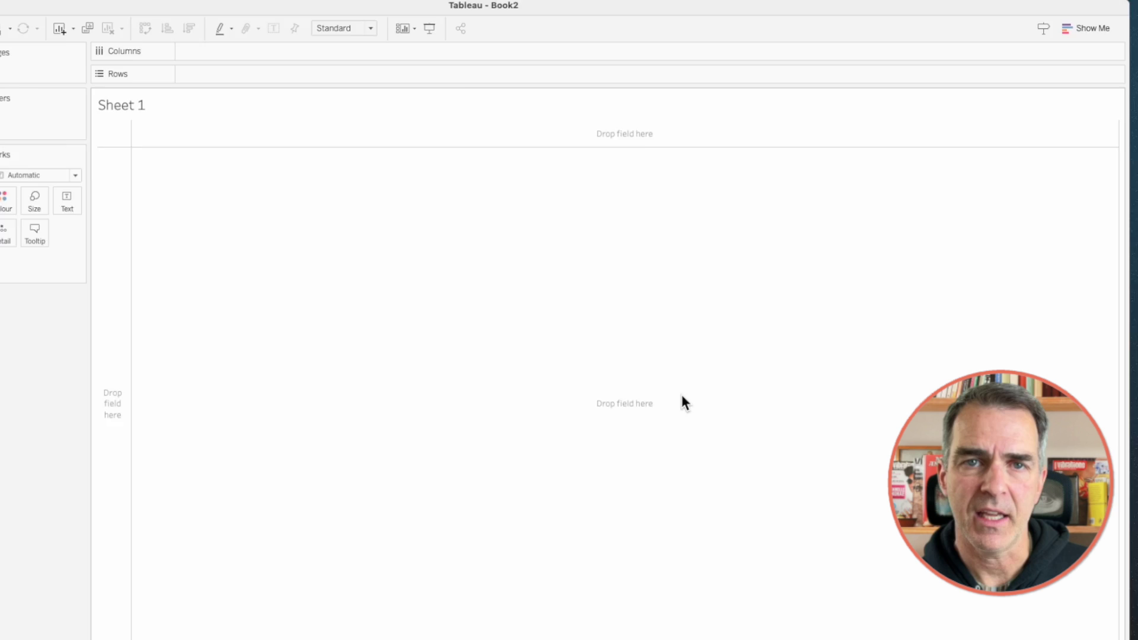
- Create bins from # of Orders per Product with a bin size of 2
right_click(74, 368)
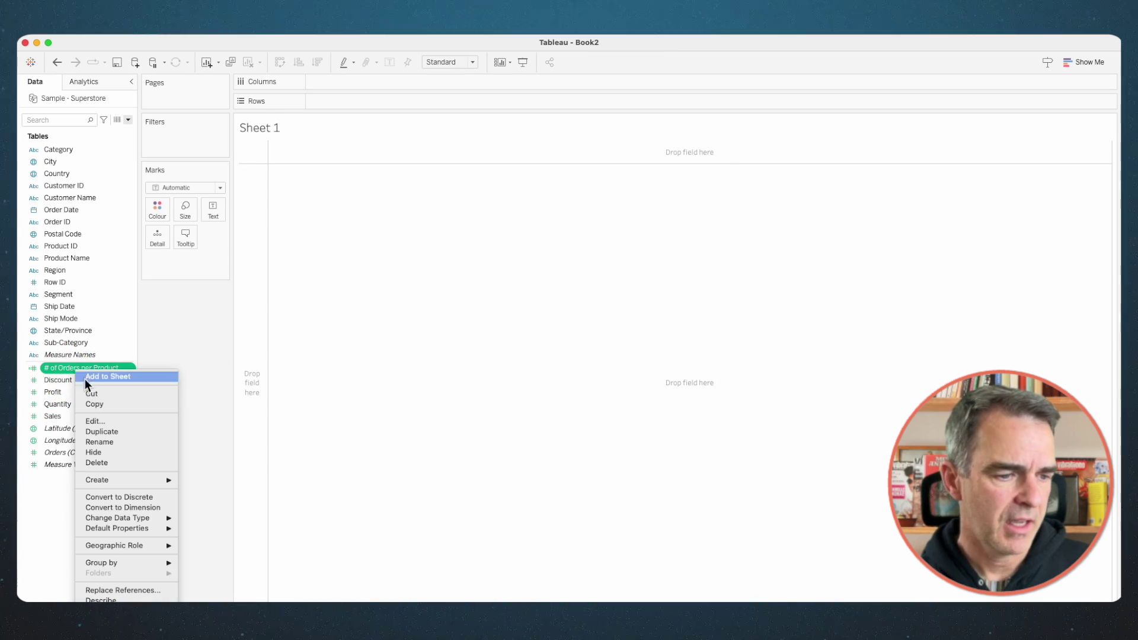
mouse_move(126, 480)
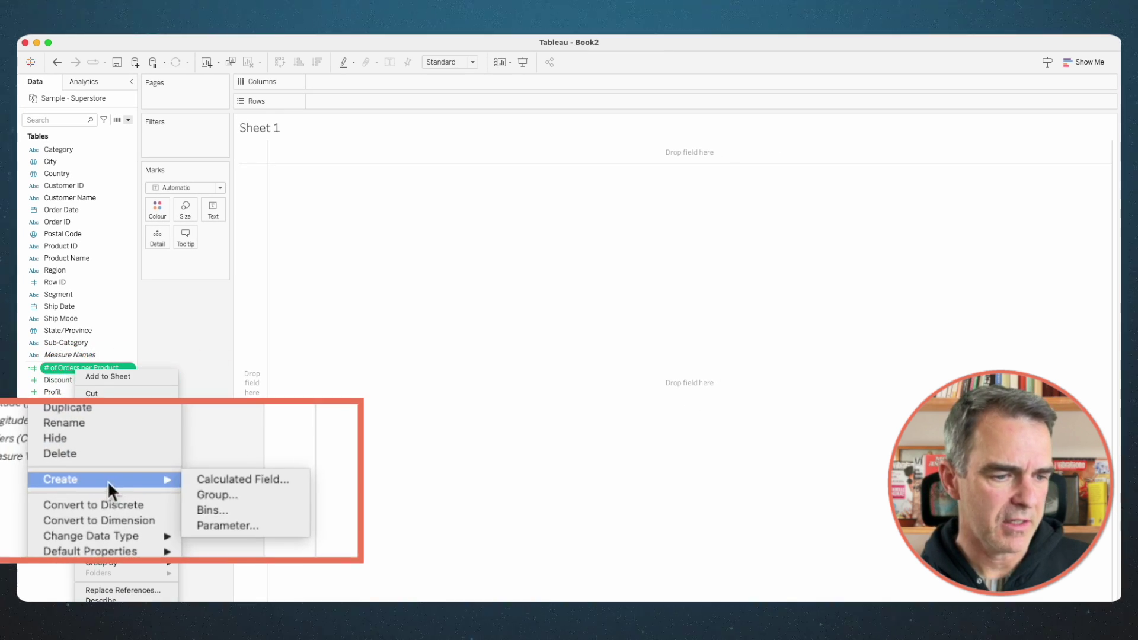
left_click(216, 505)
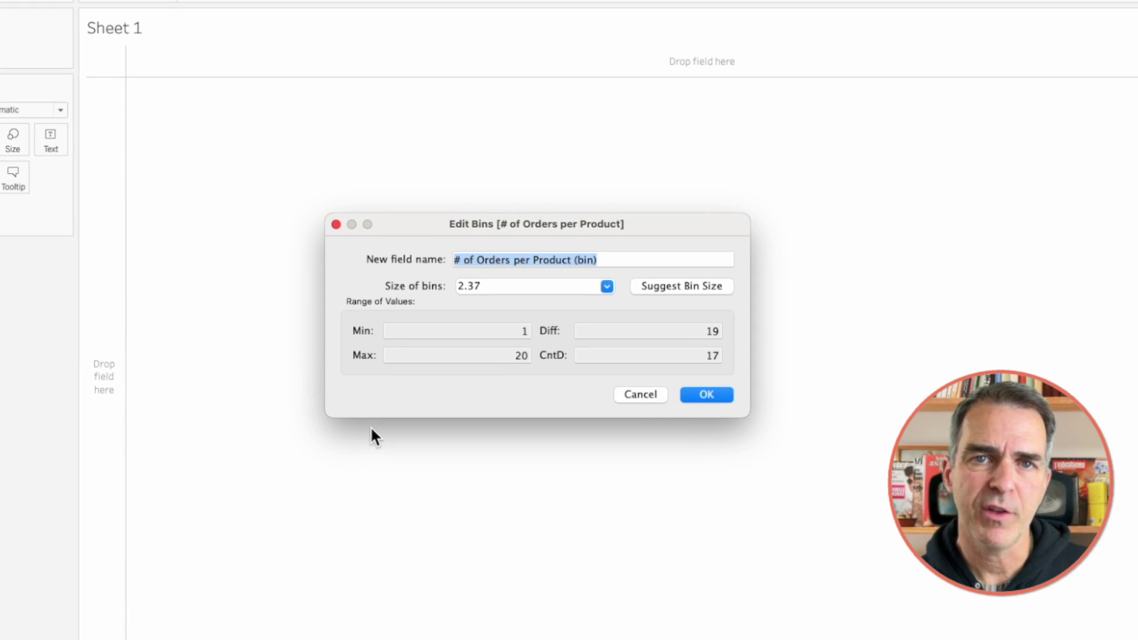
left_click(497, 286)
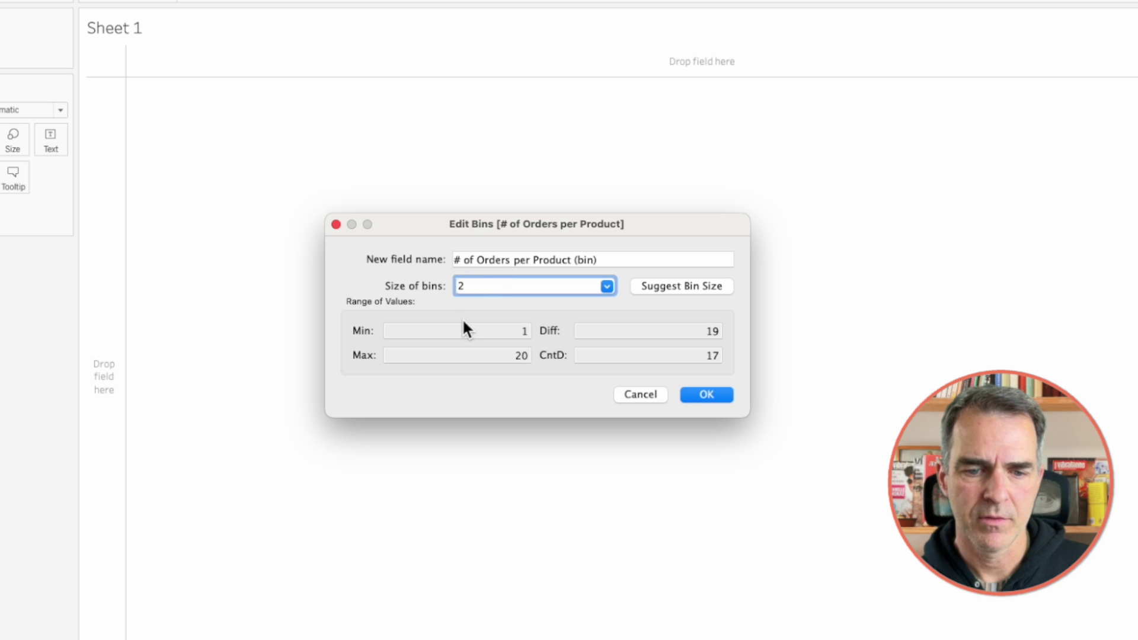
left_click(718, 394)
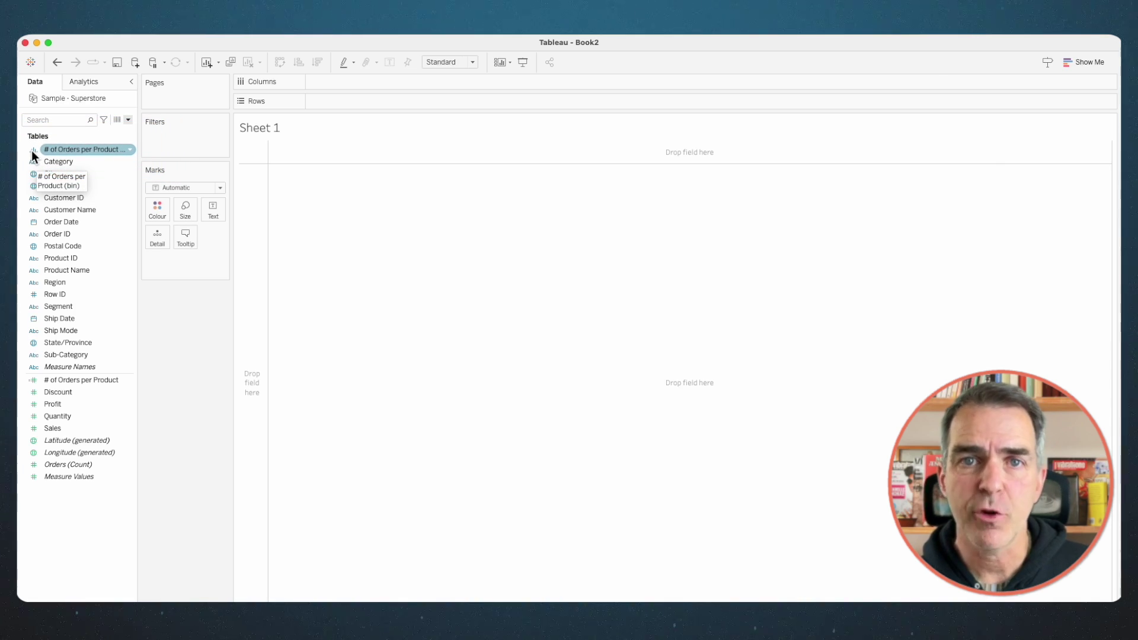
- Chart CNTD(Product ID) rows against the order-count bins on Columns, with mark labels shown
left_click_drag(30, 150, 331, 86)
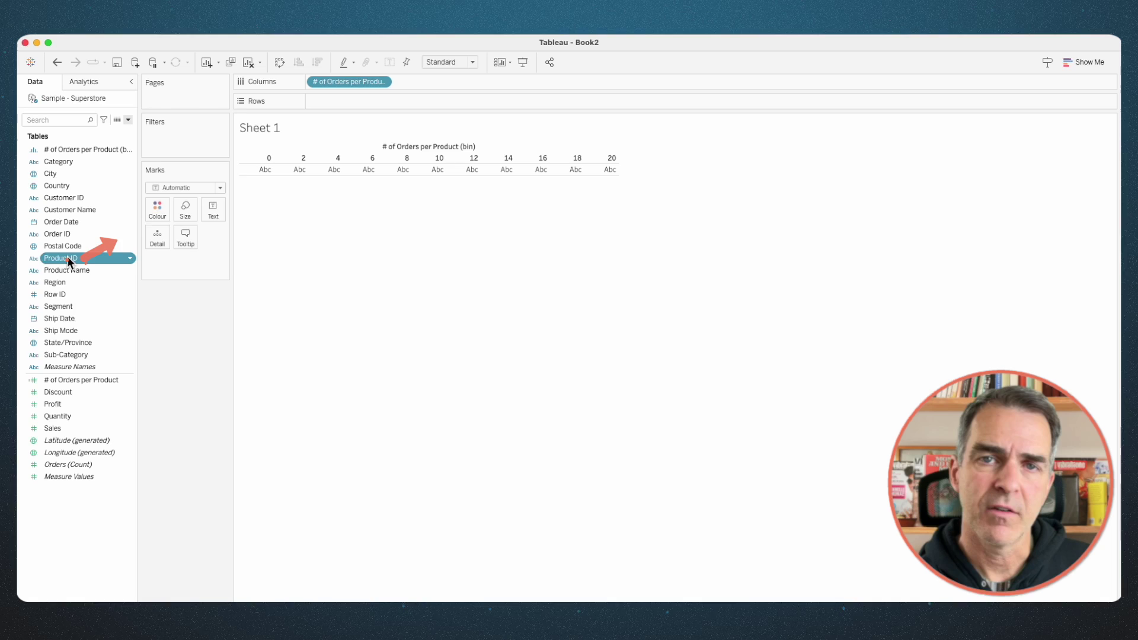
left_click_drag(67, 256, 339, 102)
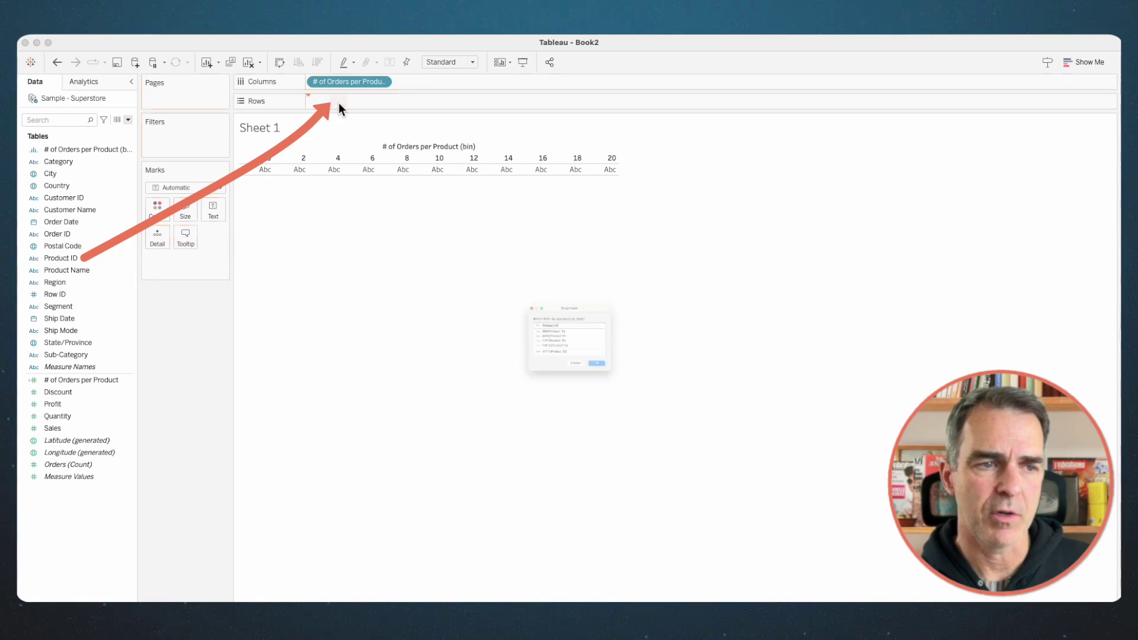
left_click(518, 355)
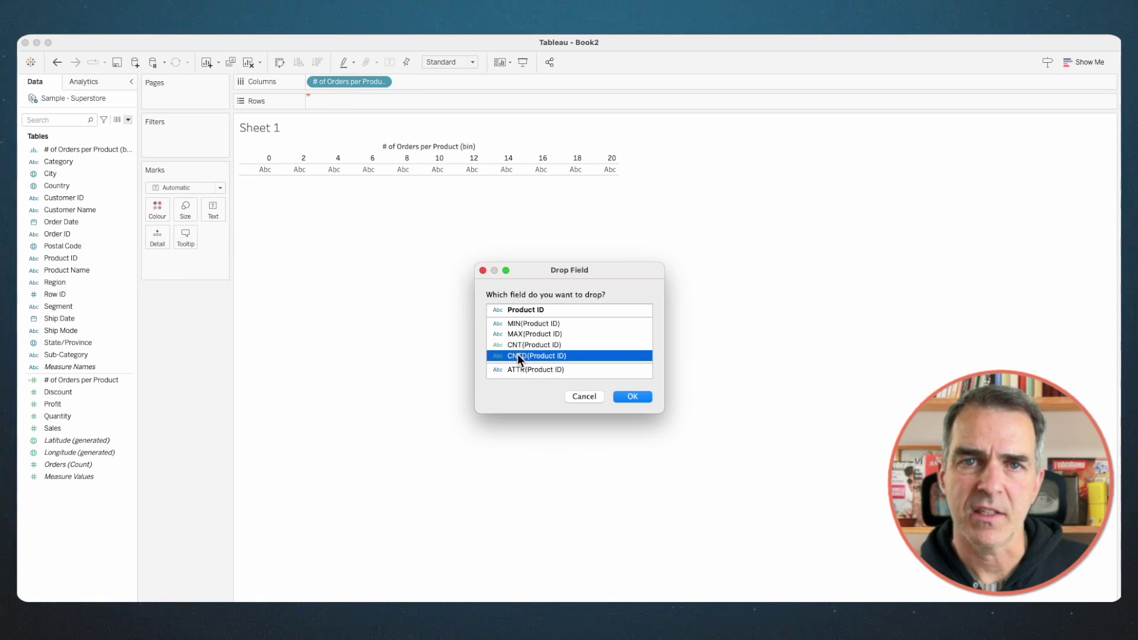
left_click(633, 396)
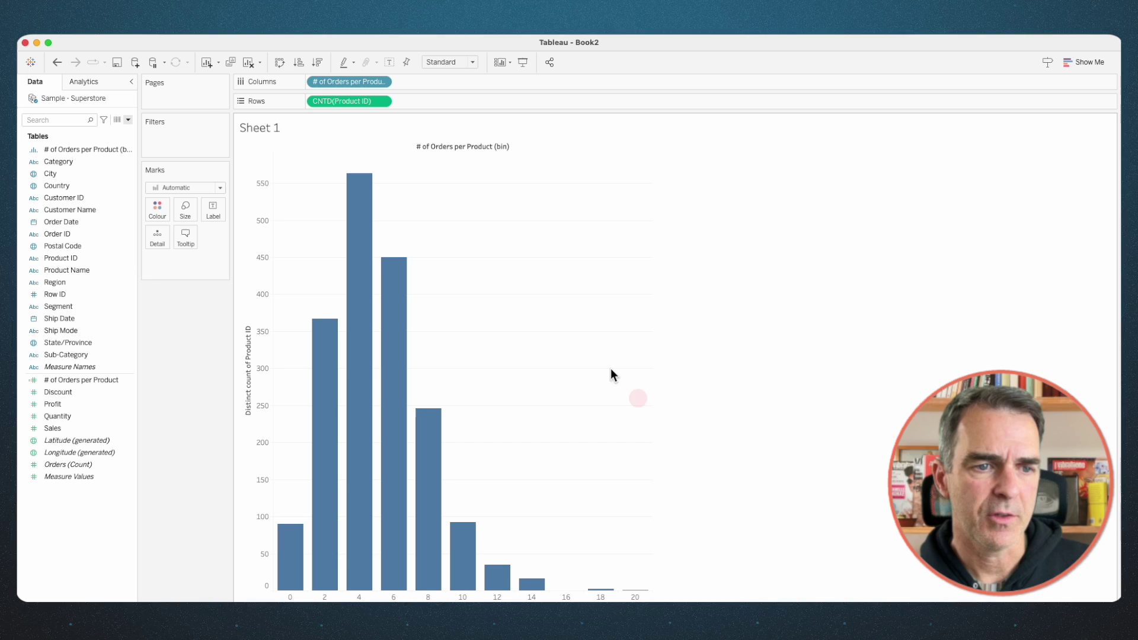
left_click(392, 61)
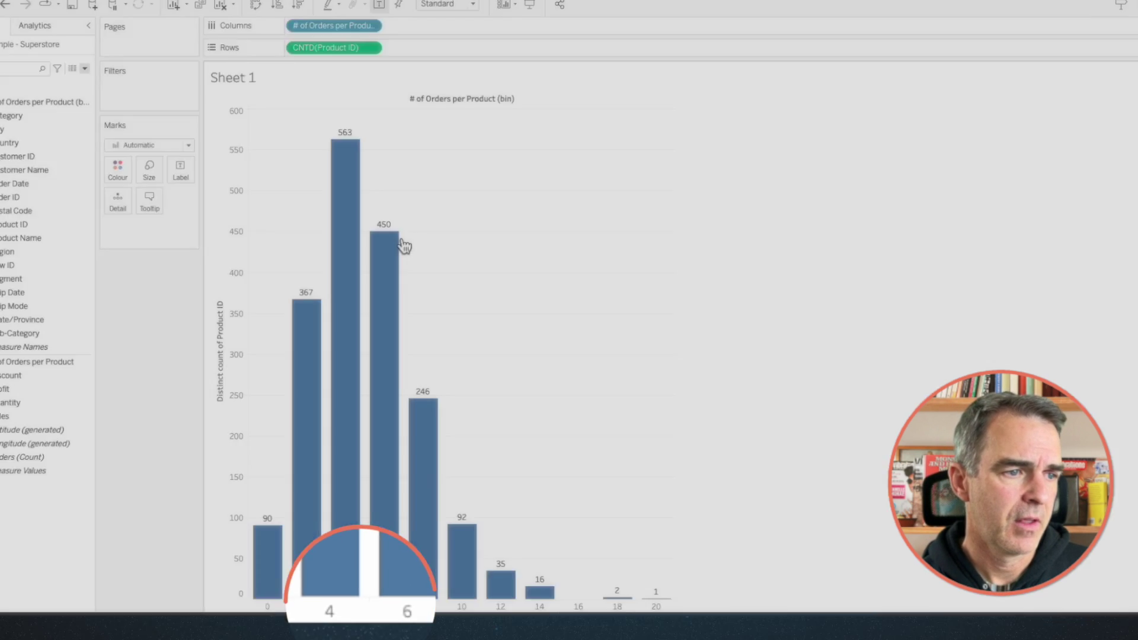
mouse_move(383, 189)
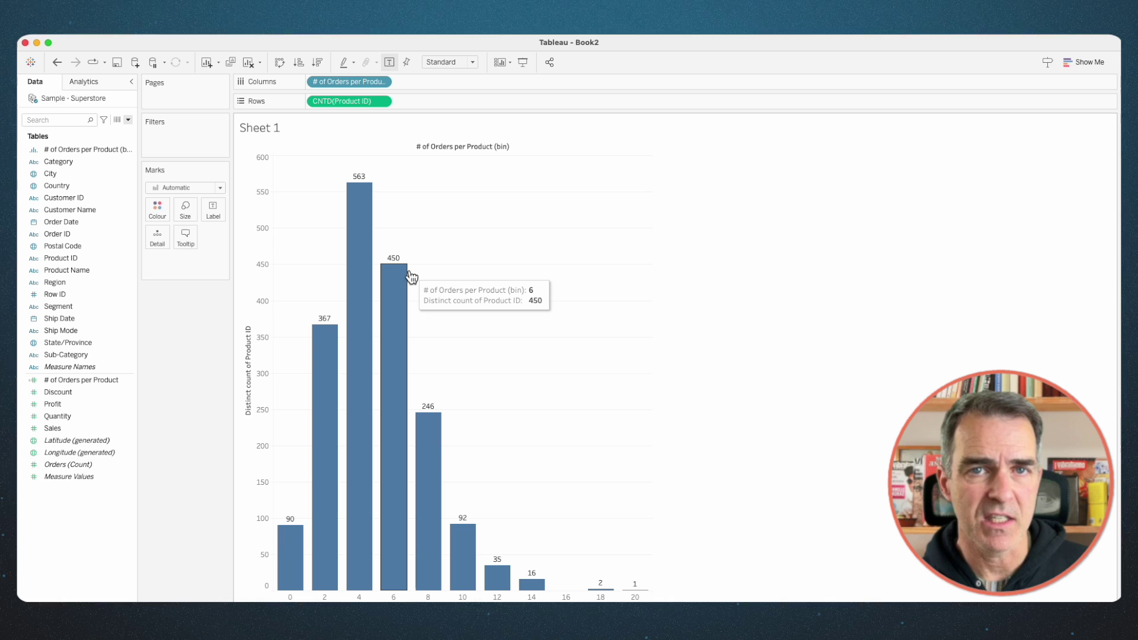
left_click(89, 151)
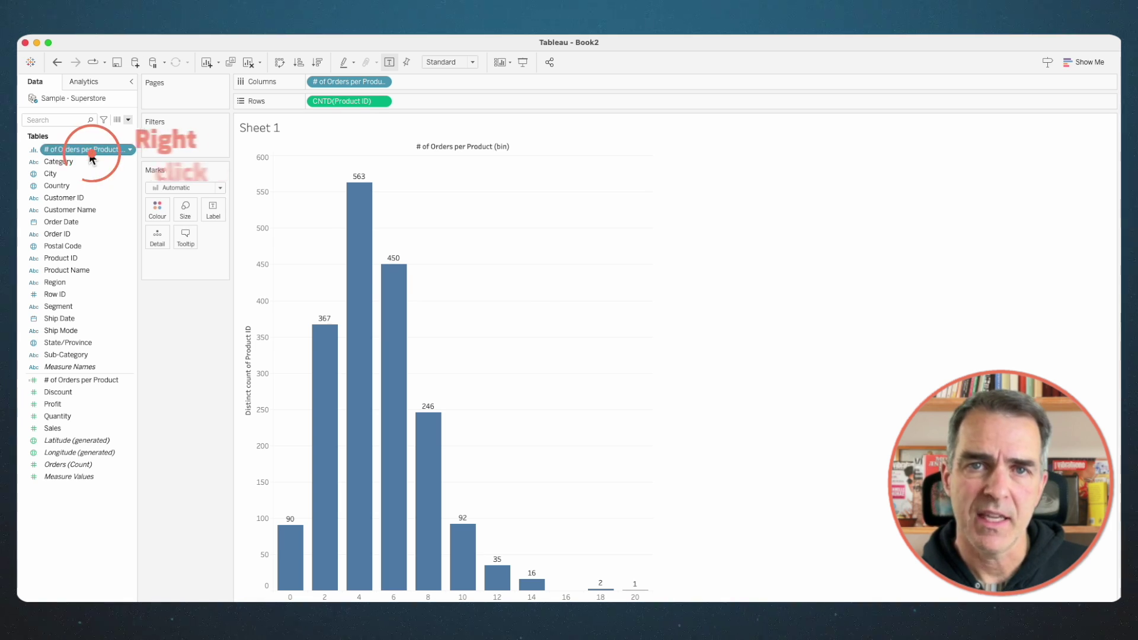
- Change the # of Orders per Product bins to size 1, then add blank Sheet 2
right_click(90, 155)
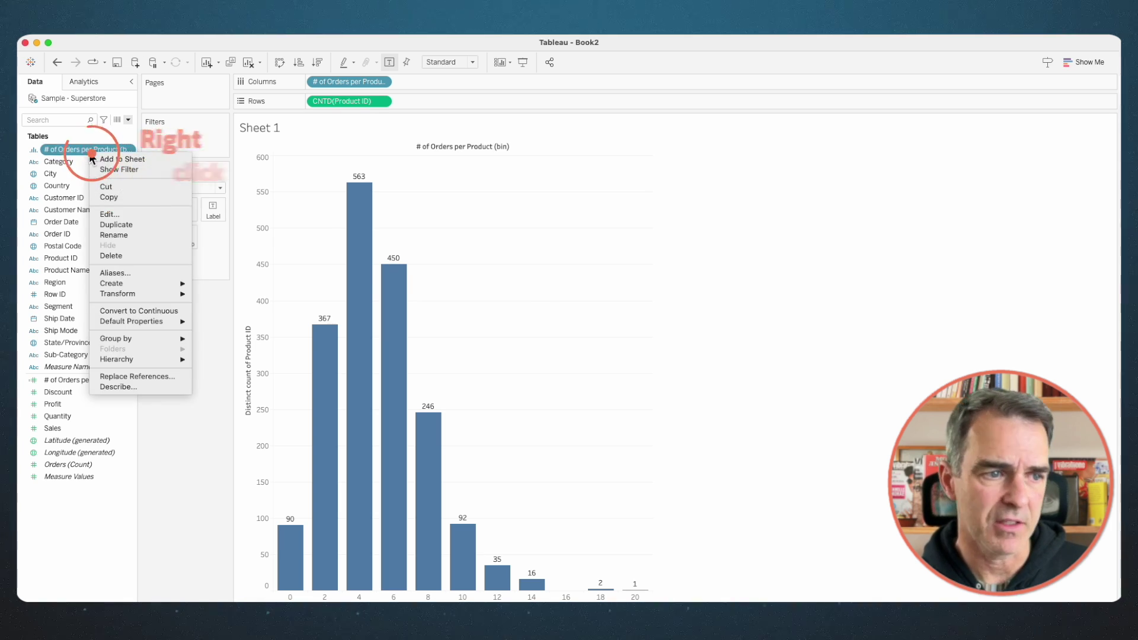
left_click(114, 212)
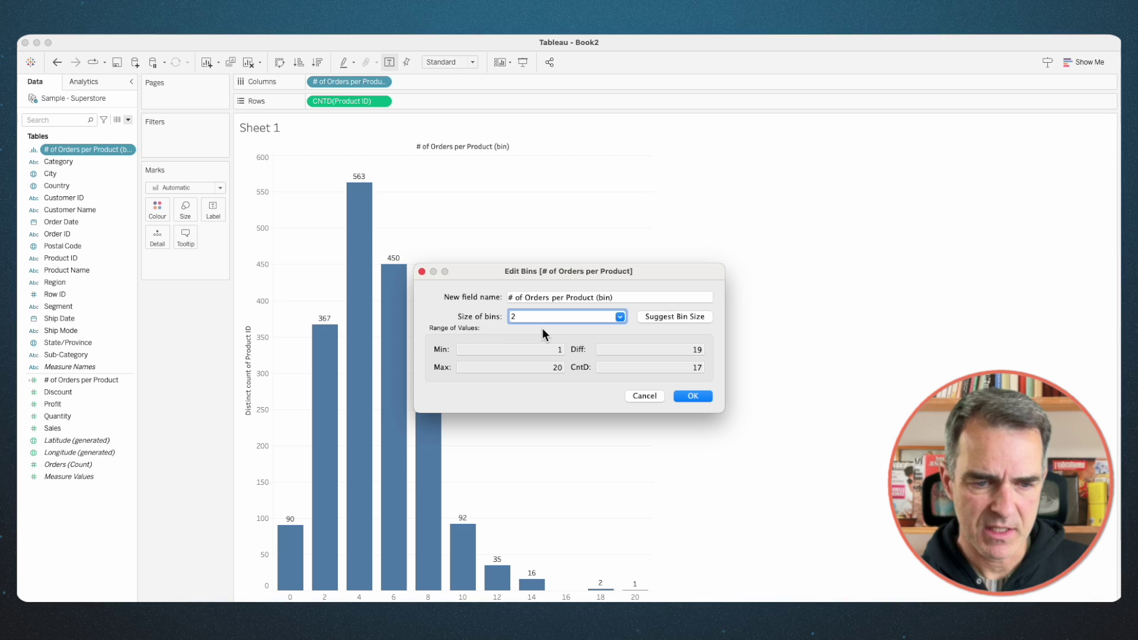
left_click(702, 397)
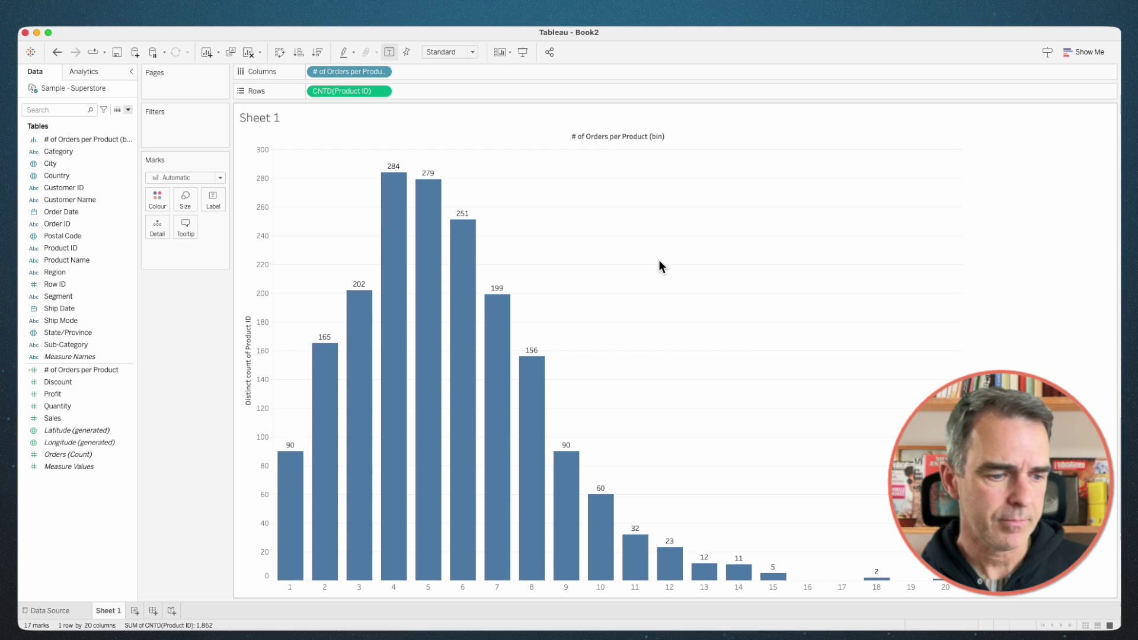
left_click(135, 611)
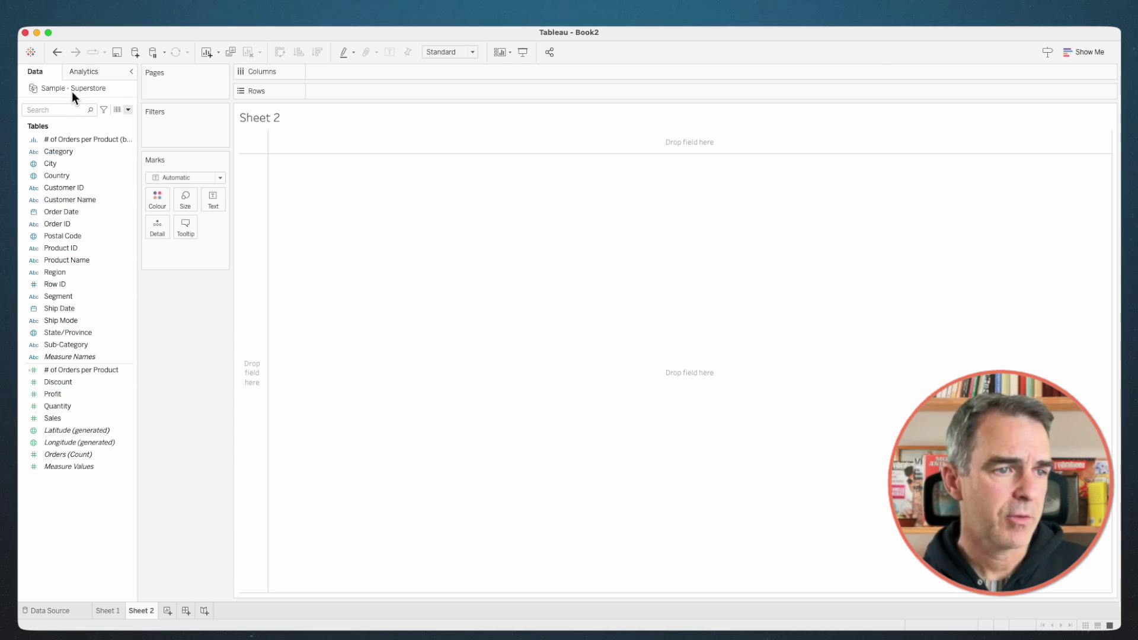
- Start a new calculated field named 'Orders per Week'
left_click(129, 110)
left_click(77, 117)
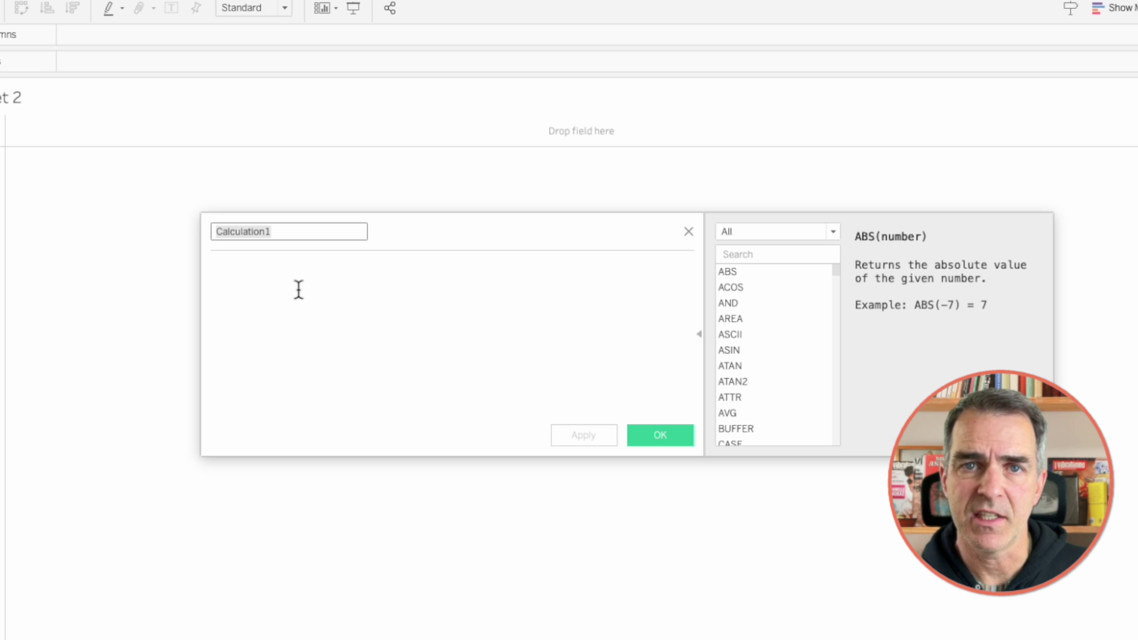
type("Order")
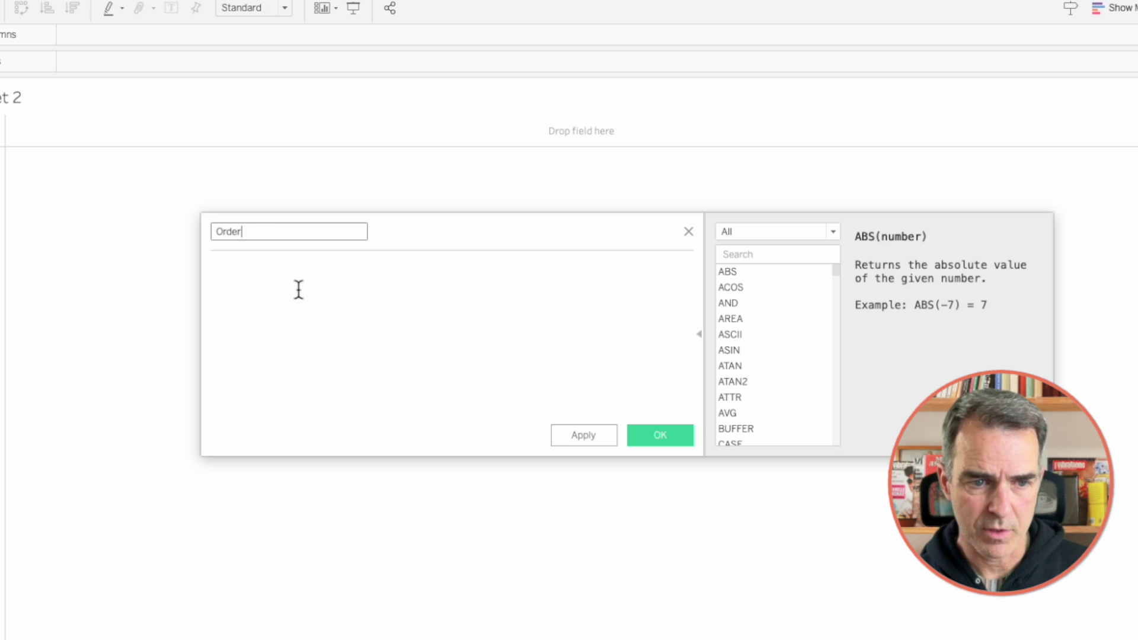
type("s per Week")
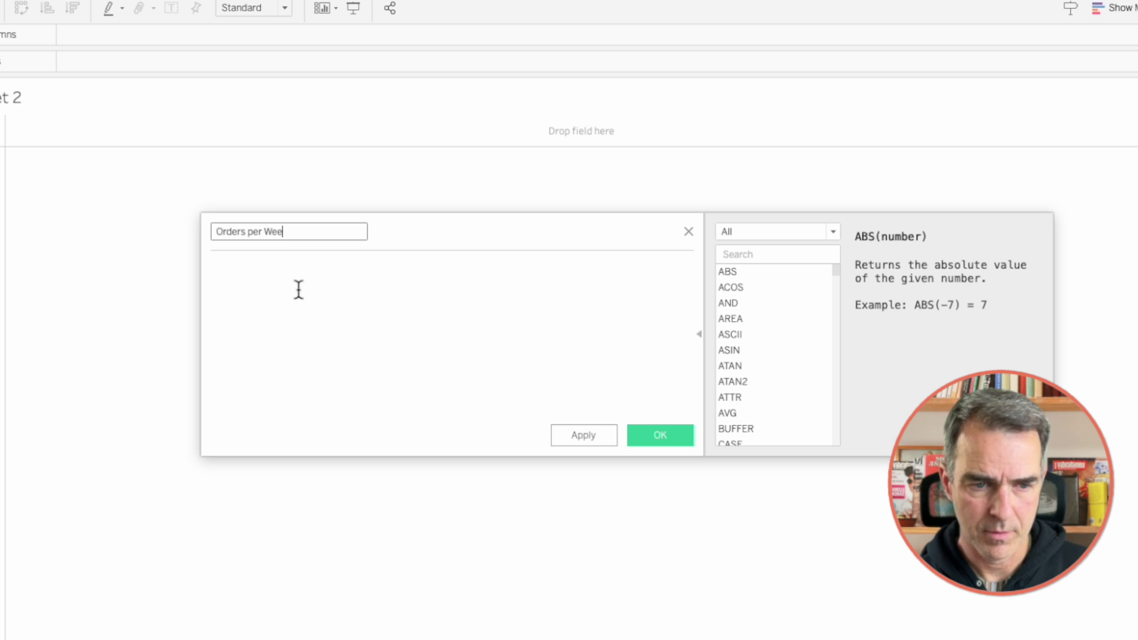
left_click(382, 351)
- Enter the formula { FIXED DATETRUNC('week',[Order Date]) : COUNTD([Order ID]) } and save it
type("{ FIXED")
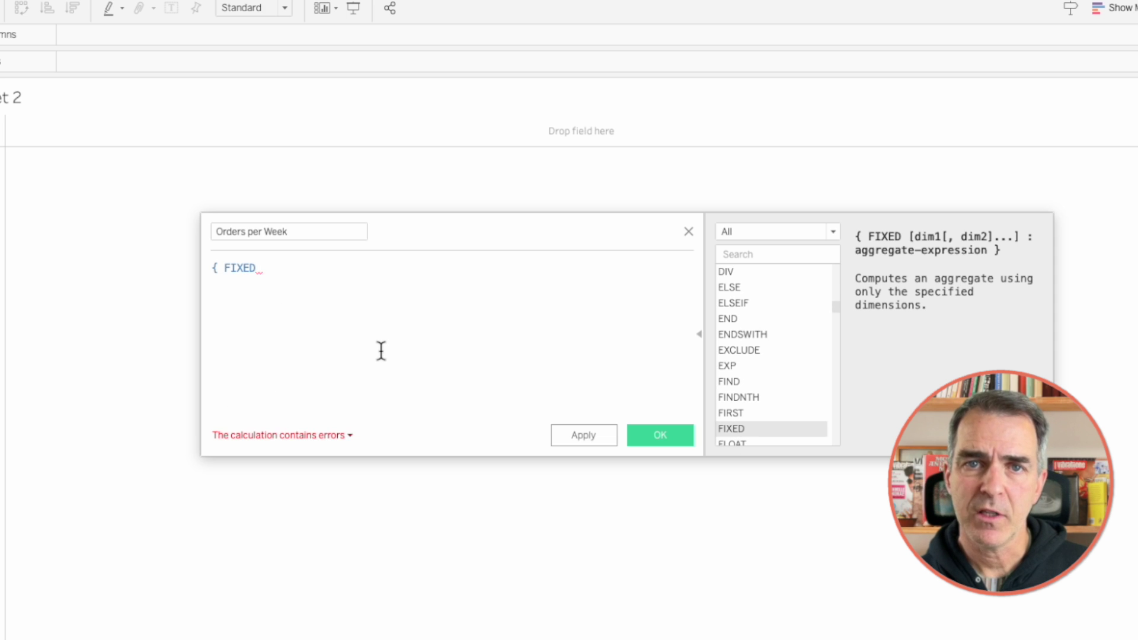
type(" date")
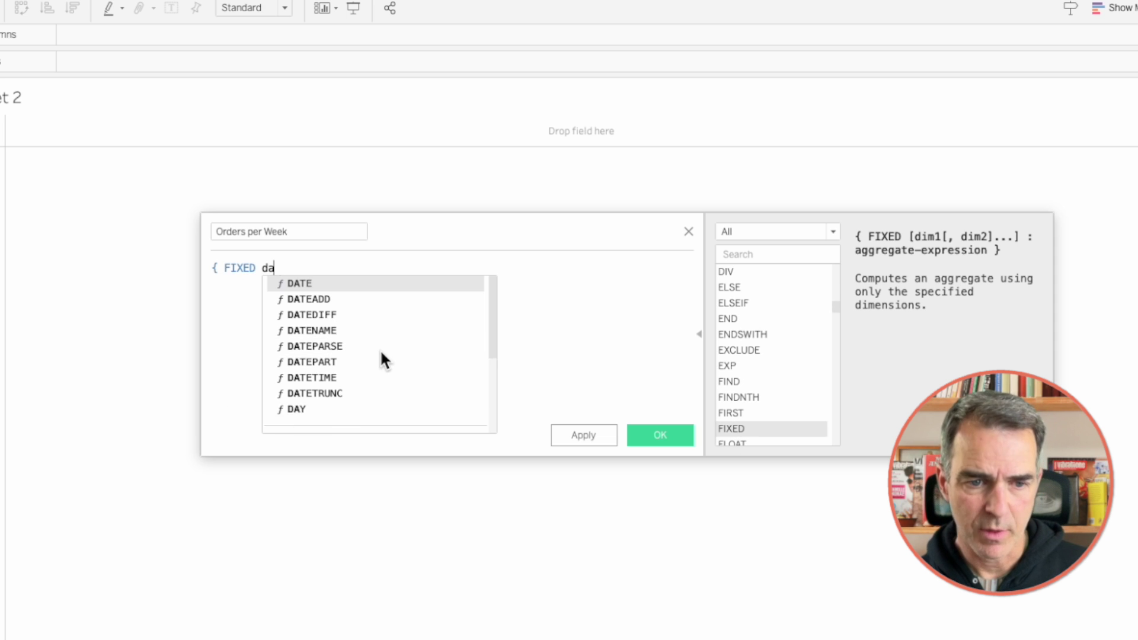
double_click(345, 394)
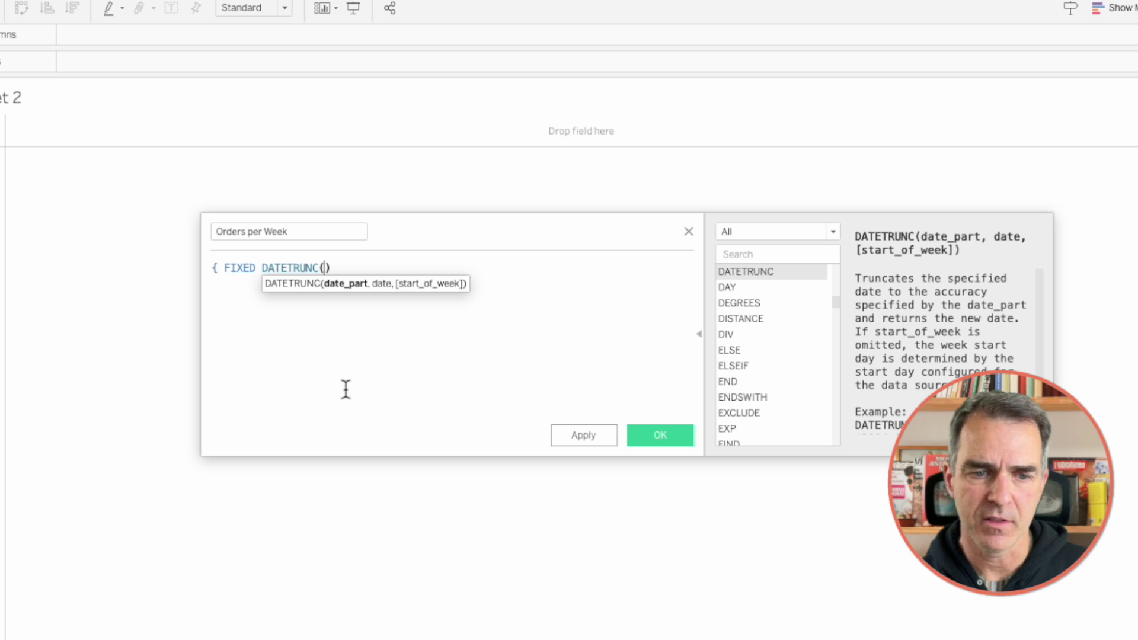
type("'week")
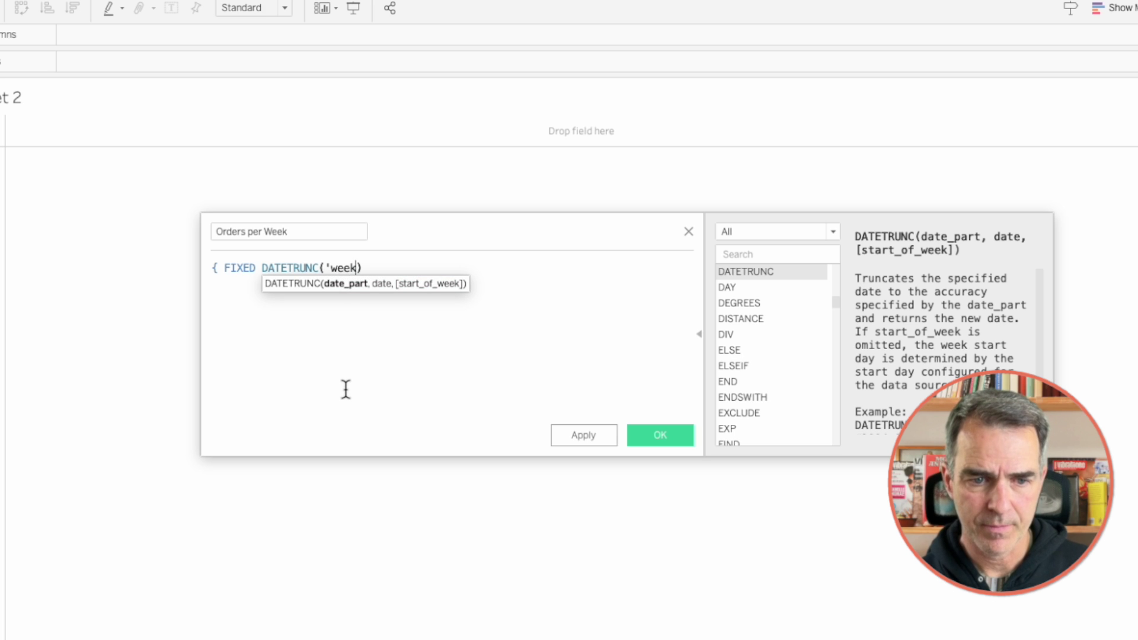
type("'")
type(",order")
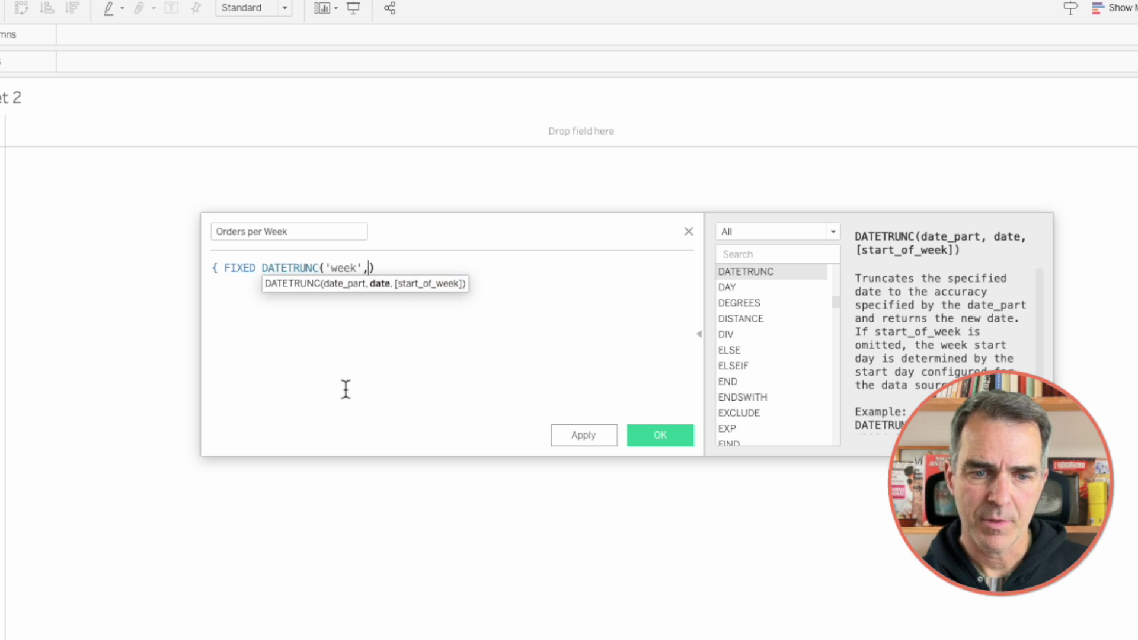
key("Return")
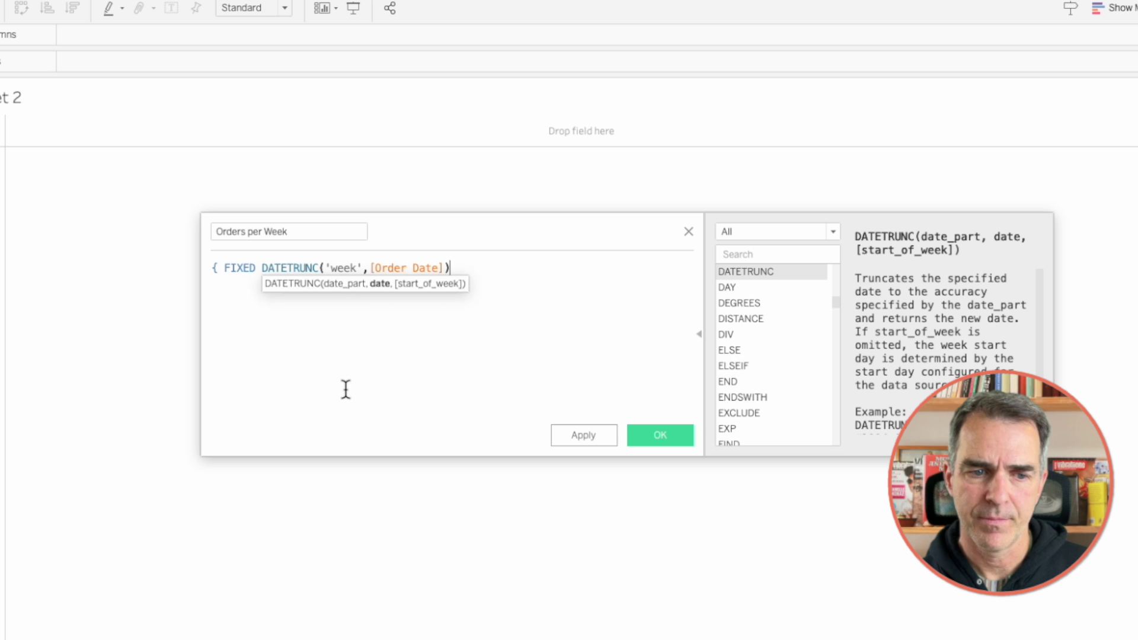
type(") :")
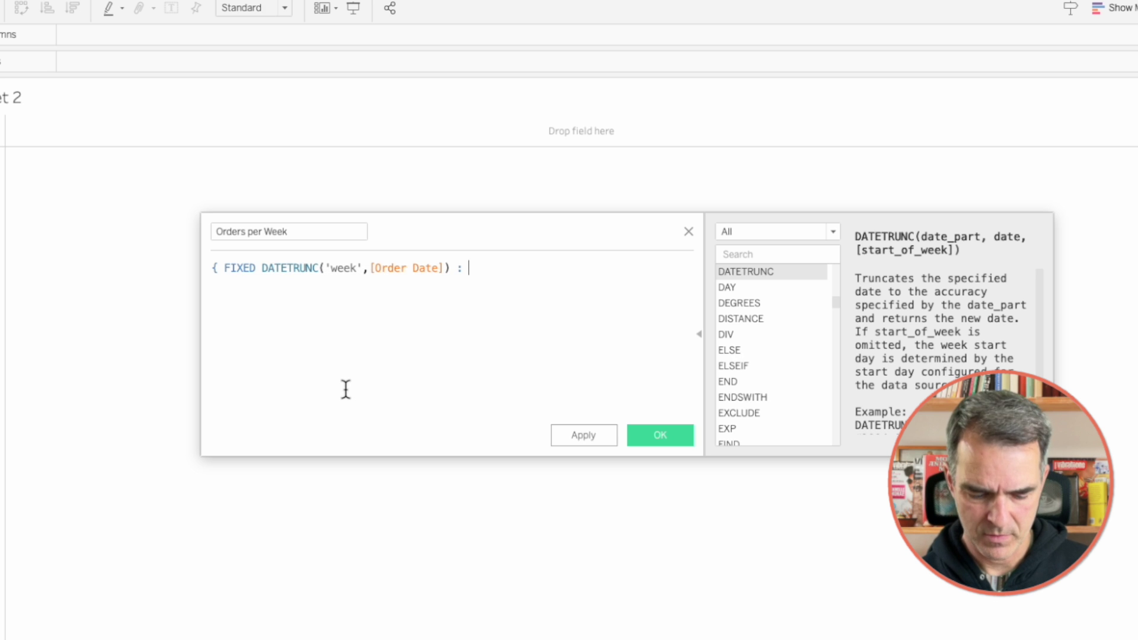
type(" countd")
key("Return")
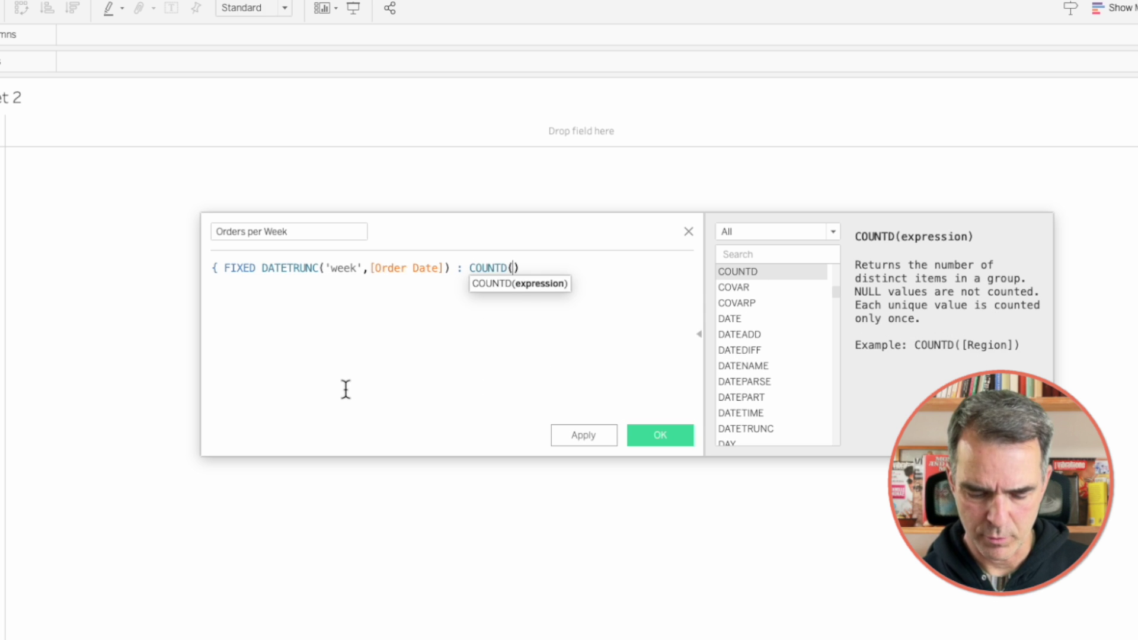
type("order")
key("Down")
key("Return")
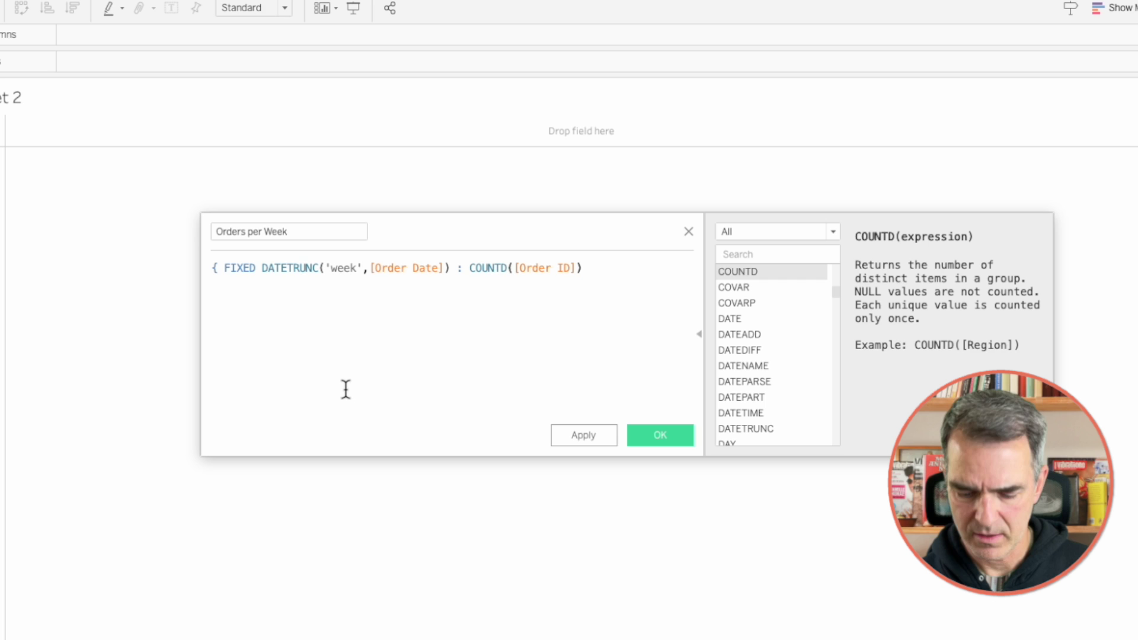
type("}")
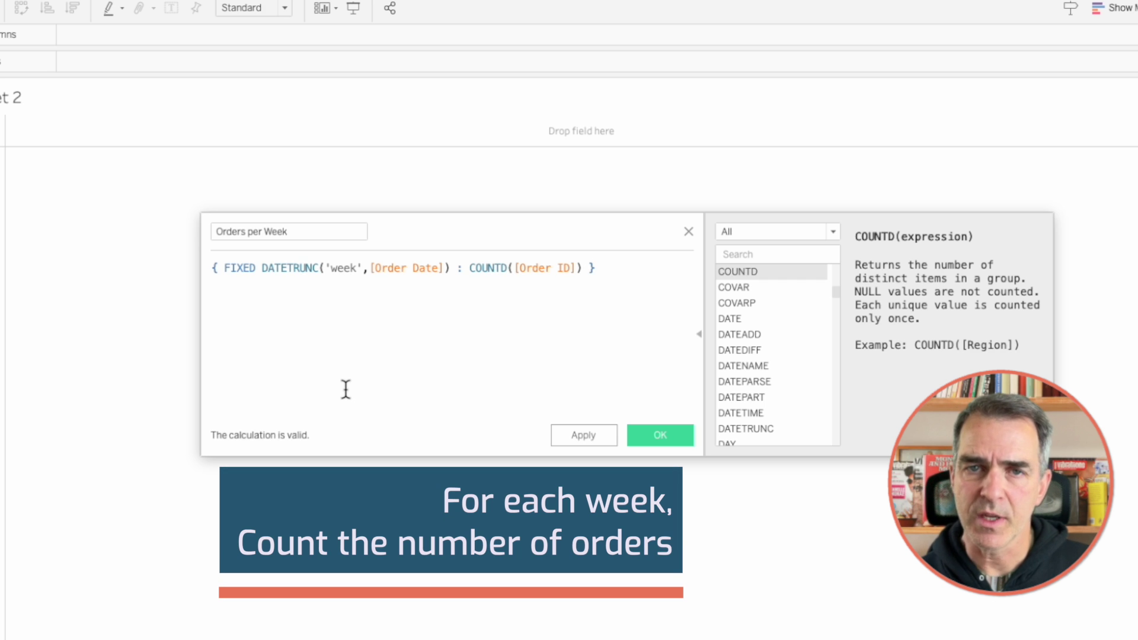
left_click(658, 436)
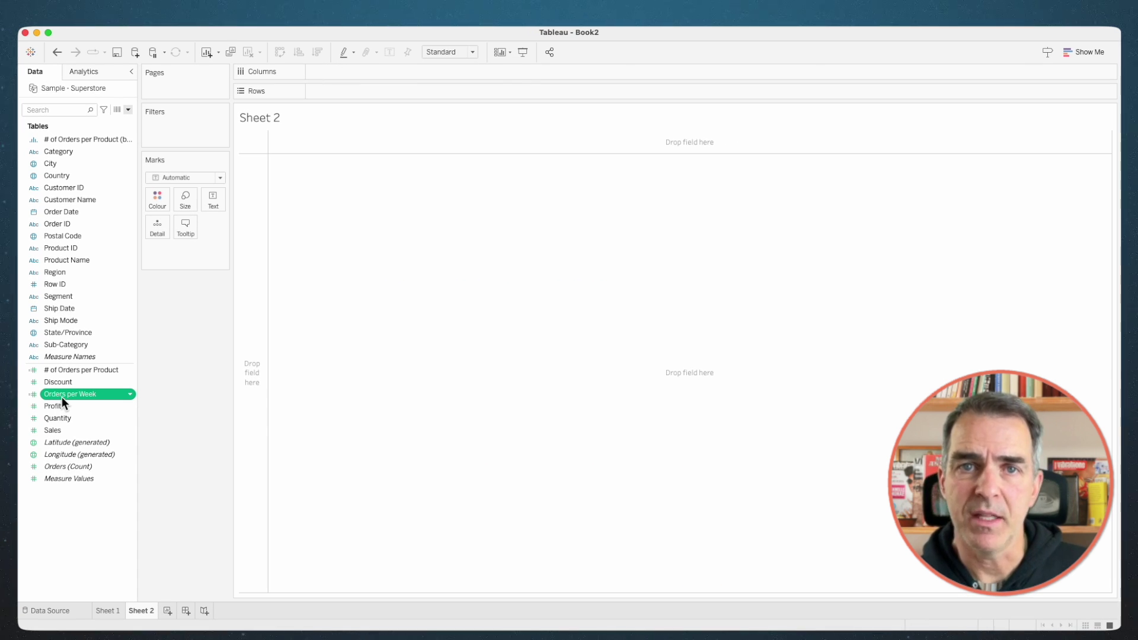
- Create an Orders per Week (bin) field with a bin size of 5
right_click(62, 397)
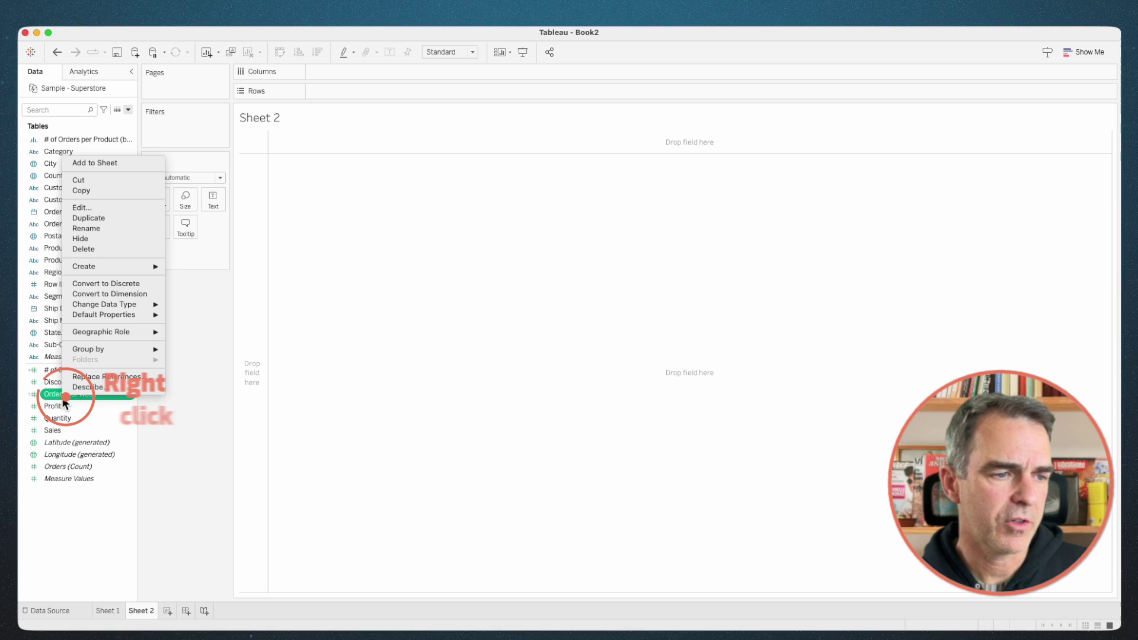
mouse_move(145, 265)
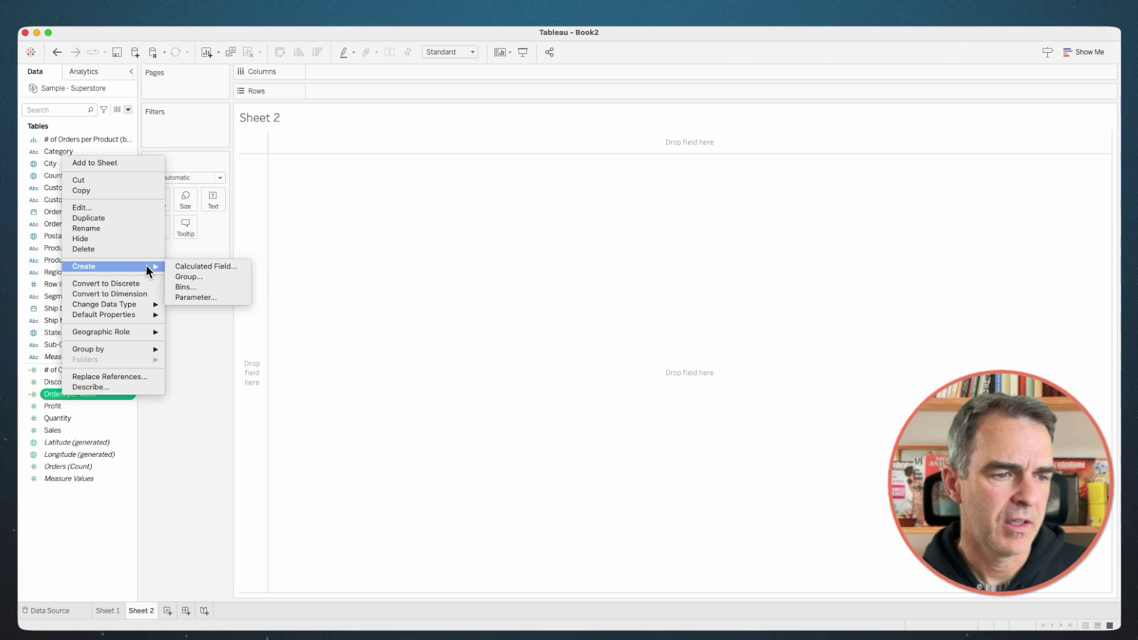
left_click(221, 287)
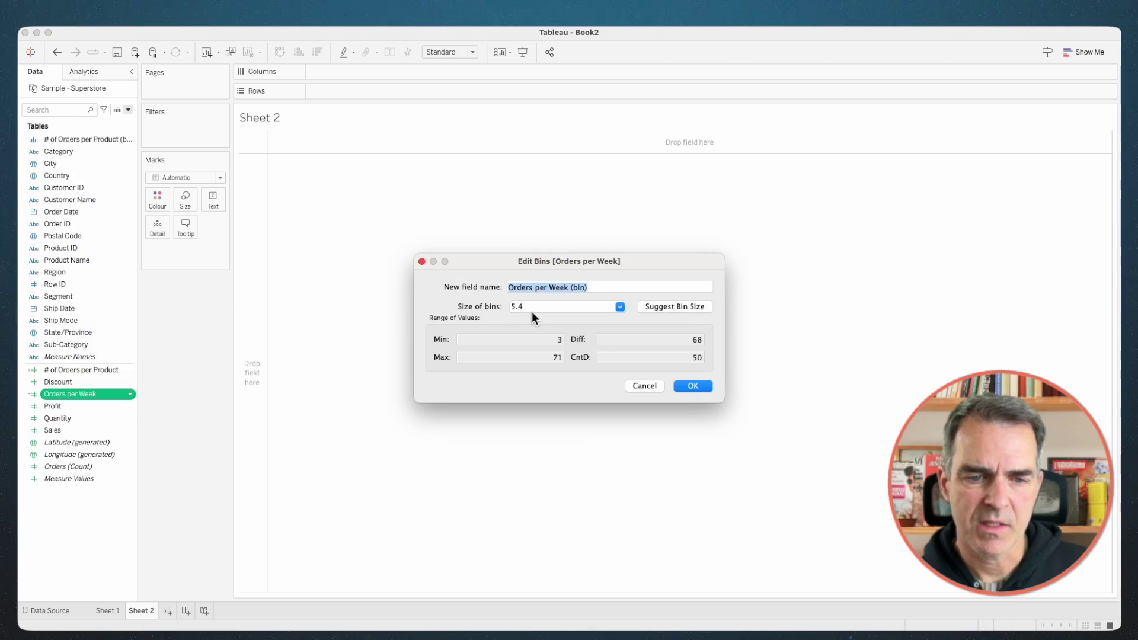
left_click(532, 308)
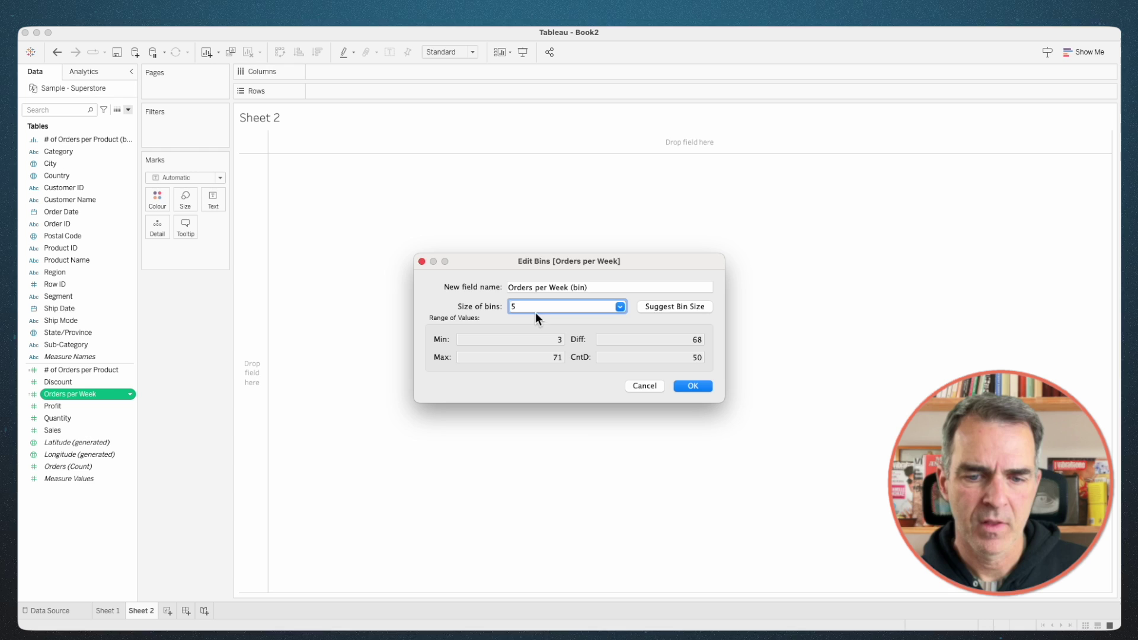
left_click(691, 386)
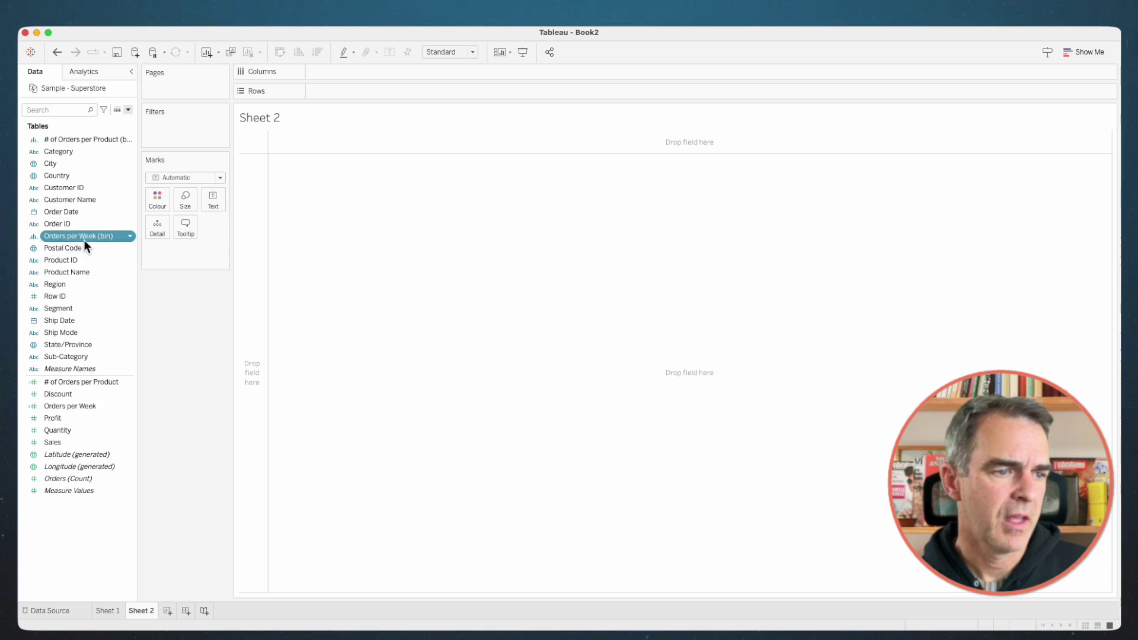
- Place the Orders per Week bins on Columns; drop Order Date on Rows but cancel
left_click_drag(81, 238, 386, 84)
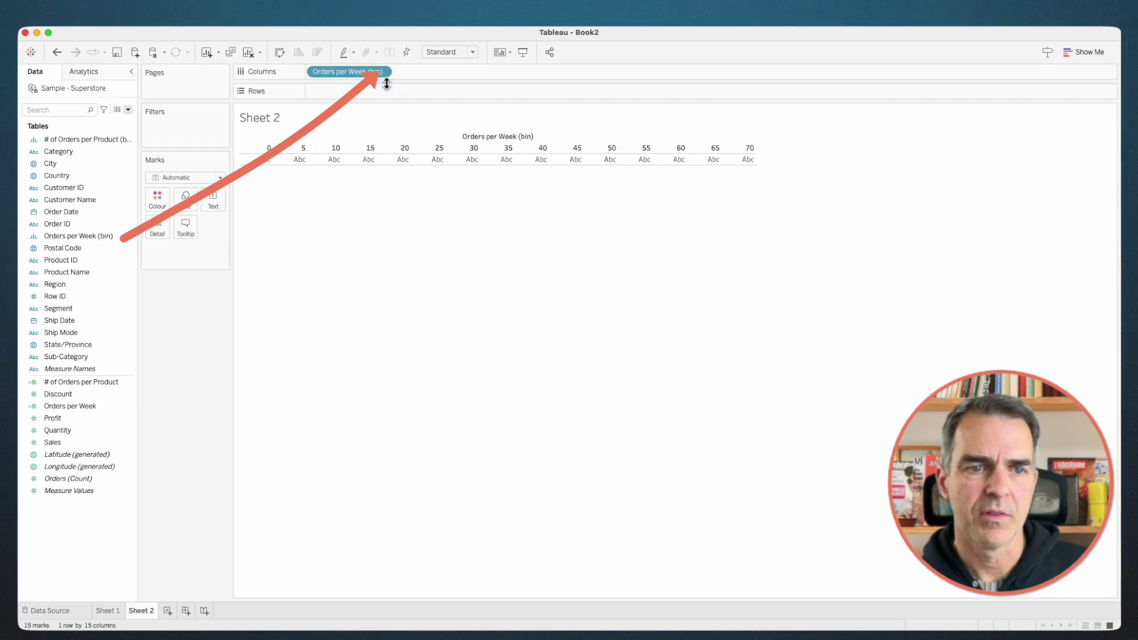
right_click(76, 214)
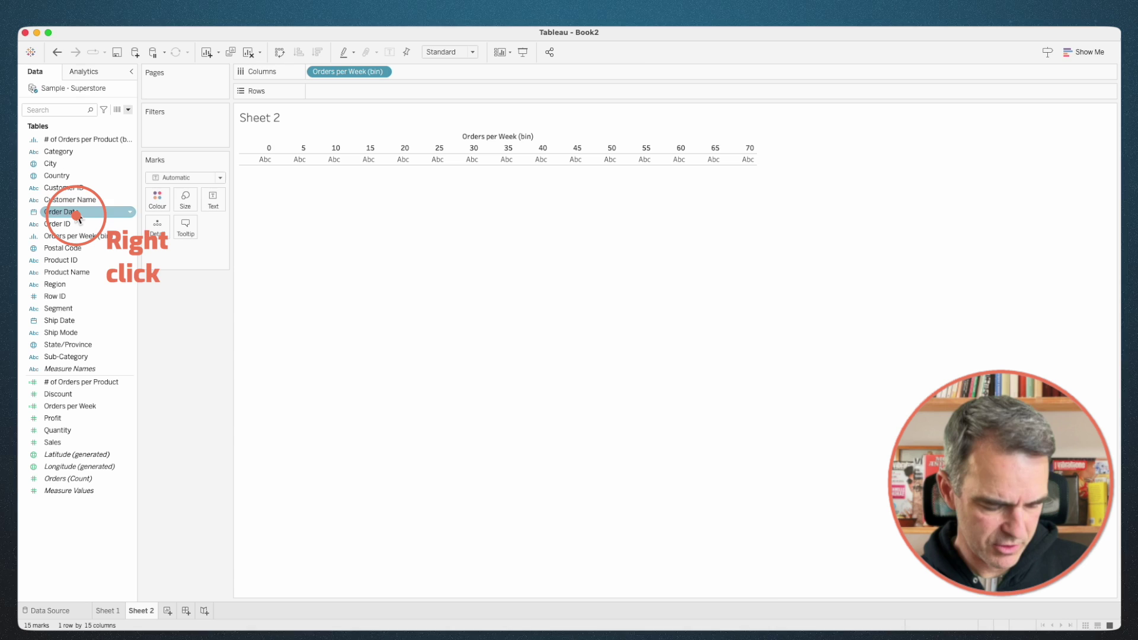
left_click_drag(77, 215, 351, 93)
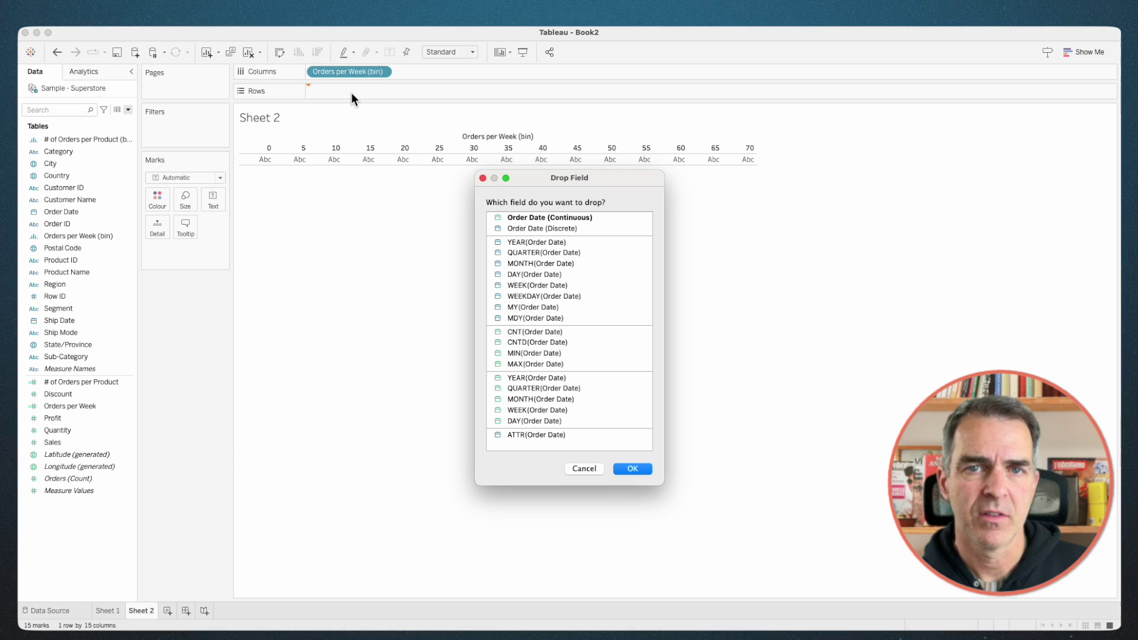
left_click(584, 469)
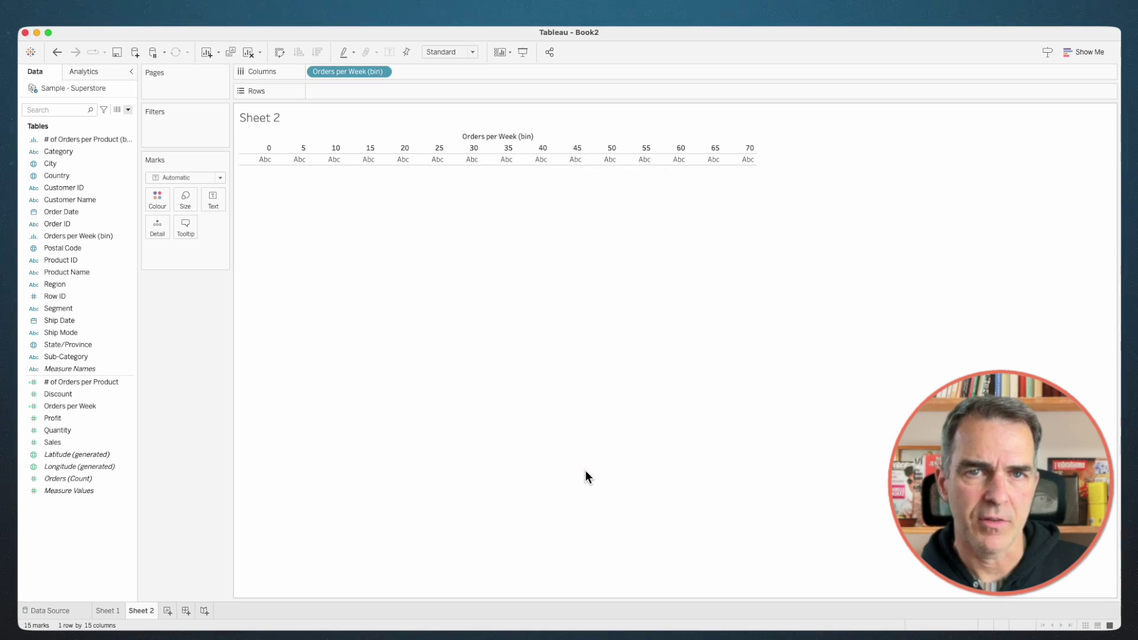
- Create a custom date 'Week' from Order Date using Week Numbers detail as date values
right_click(78, 212)
mouse_move(123, 286)
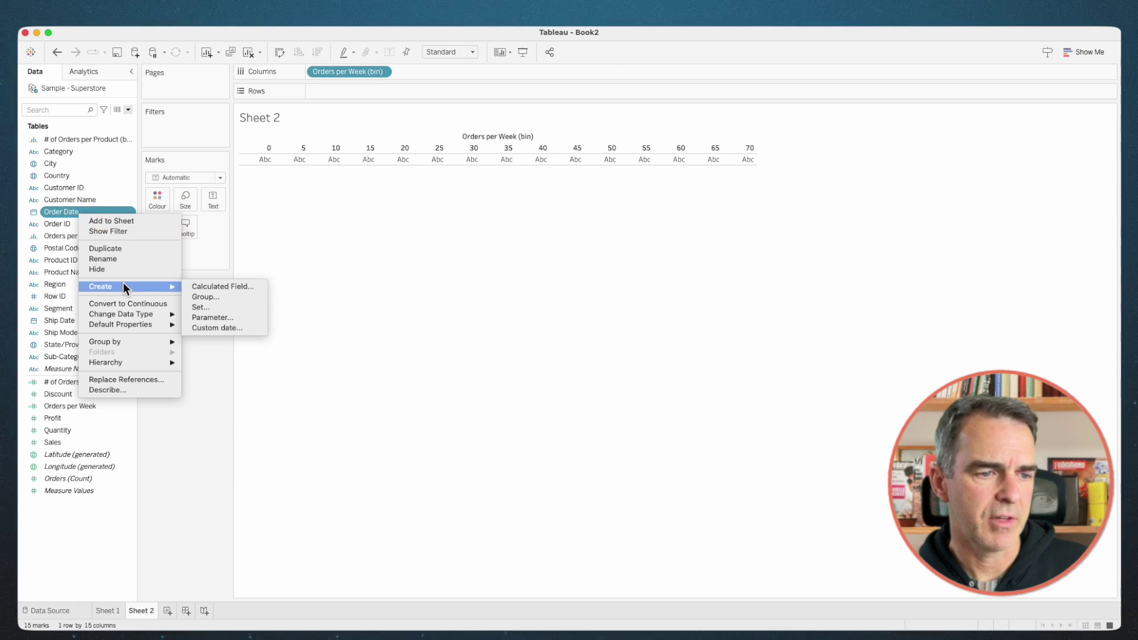
left_click(205, 325)
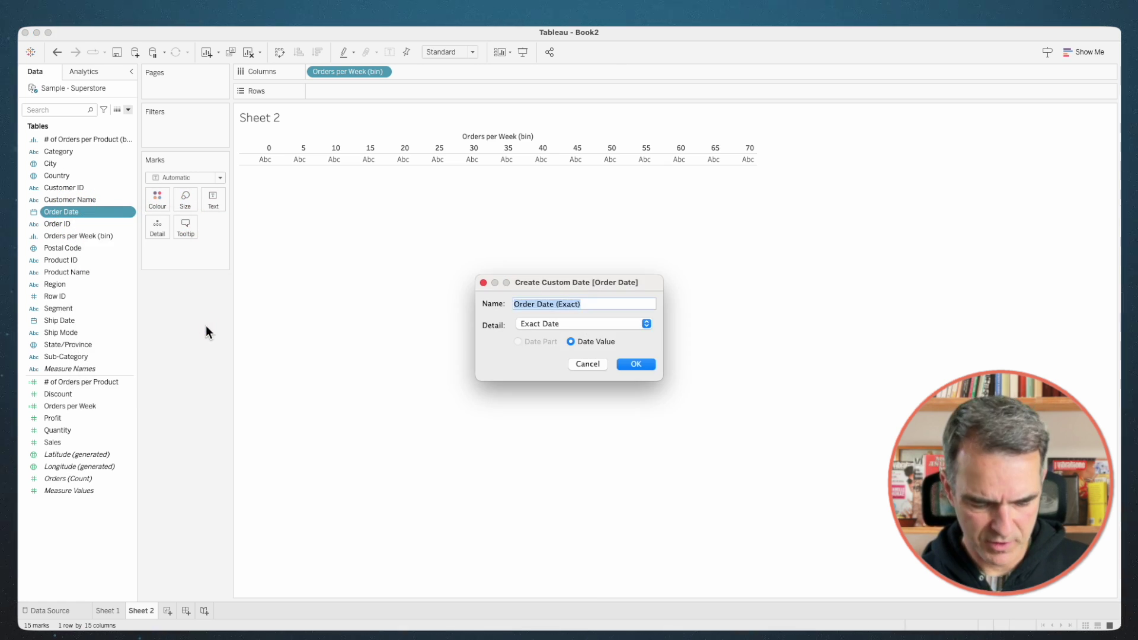
type("Week")
left_click(585, 323)
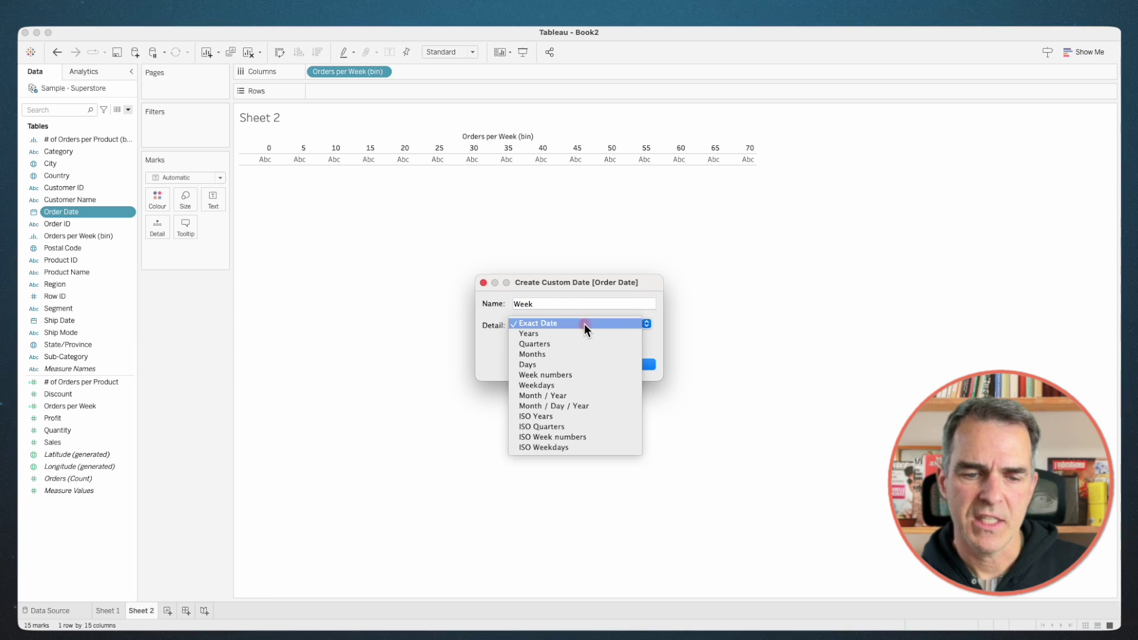
left_click(568, 374)
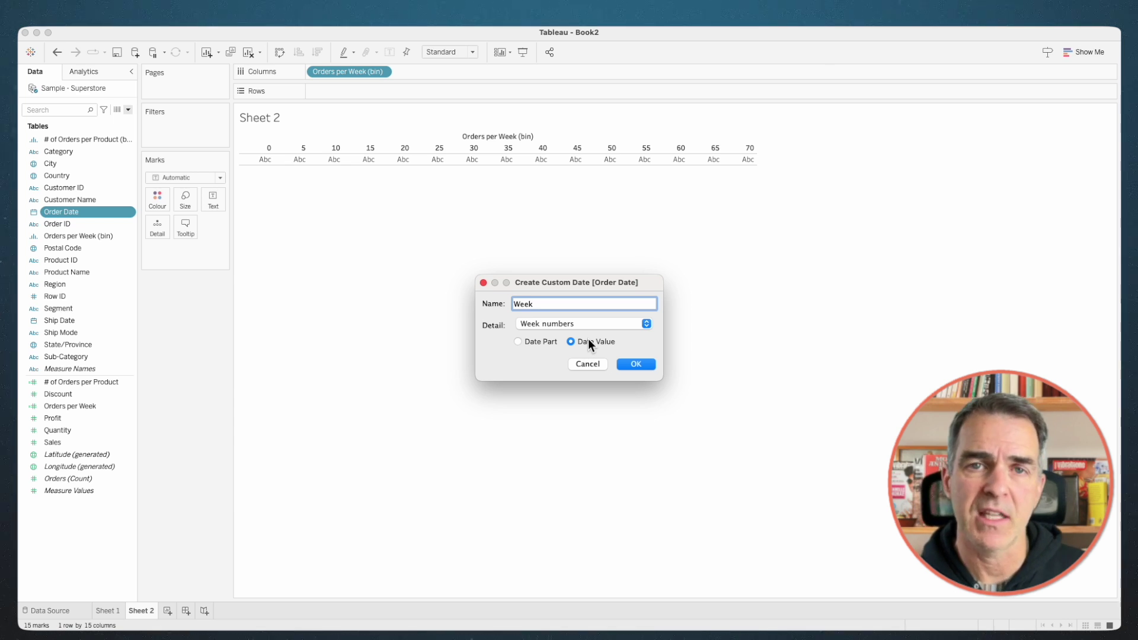
left_click(634, 364)
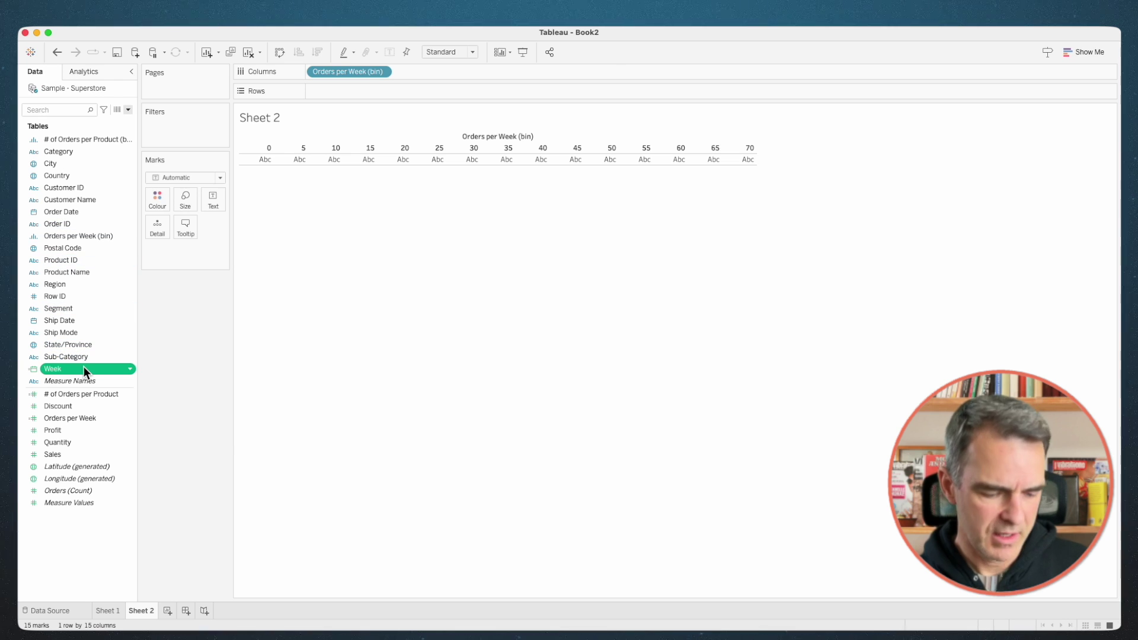
- Add Week as a distinct count (CNTD) to build the histogram and label each bar's value
mouse_move(84, 367)
left_mouse_down()
mouse_move(177, 249)
mouse_move(299, 140)
mouse_move(383, 88)
left_mouse_up()
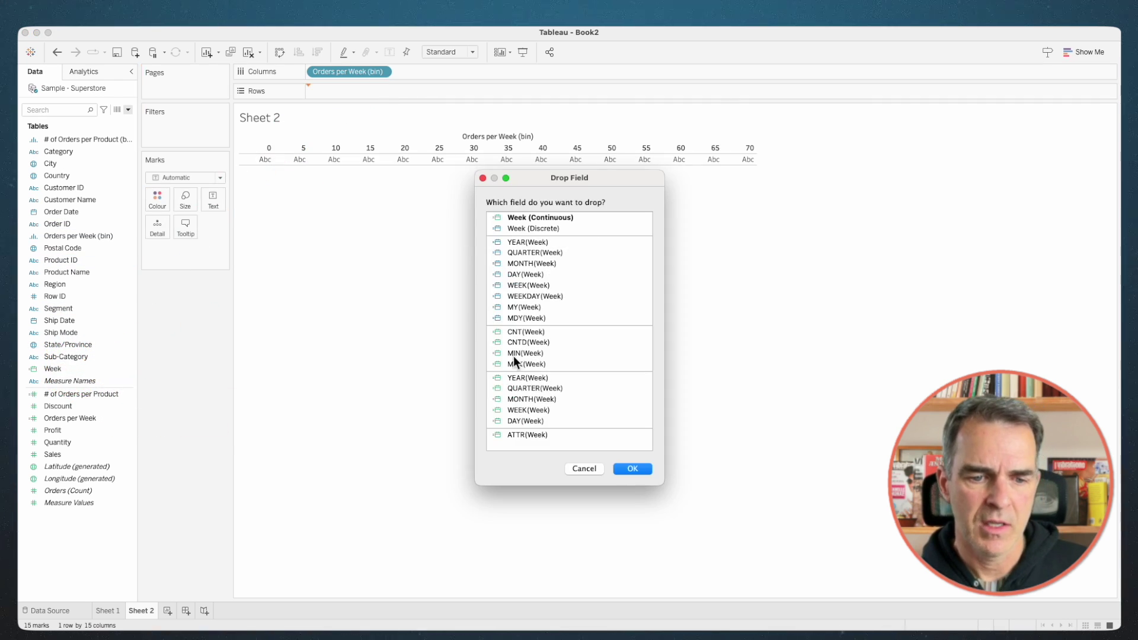
left_click(525, 342)
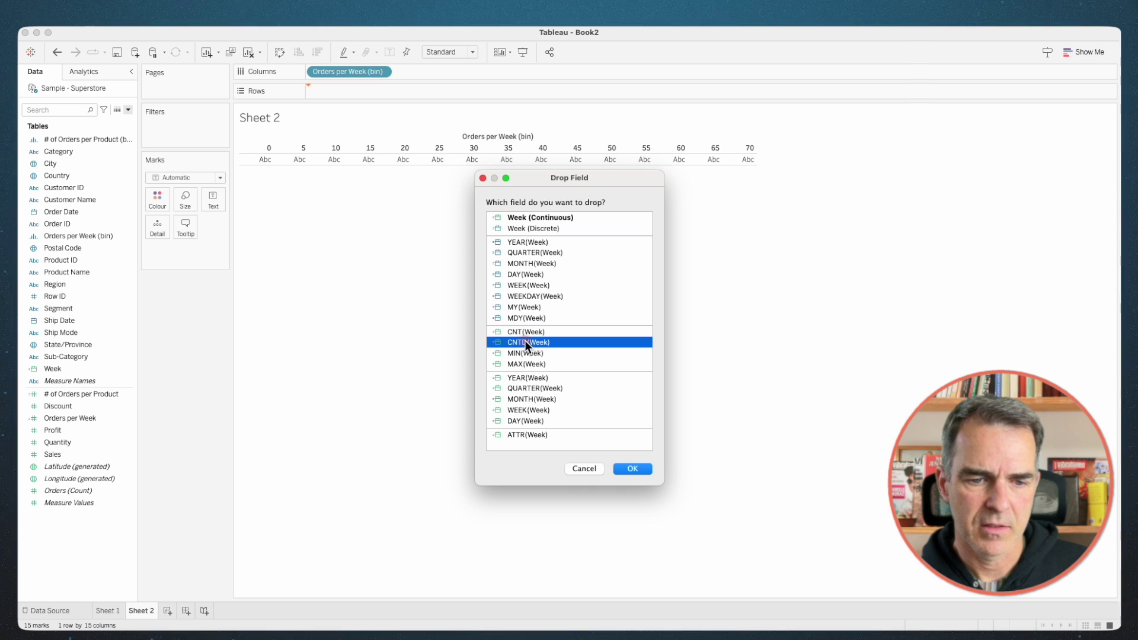
left_click(624, 467)
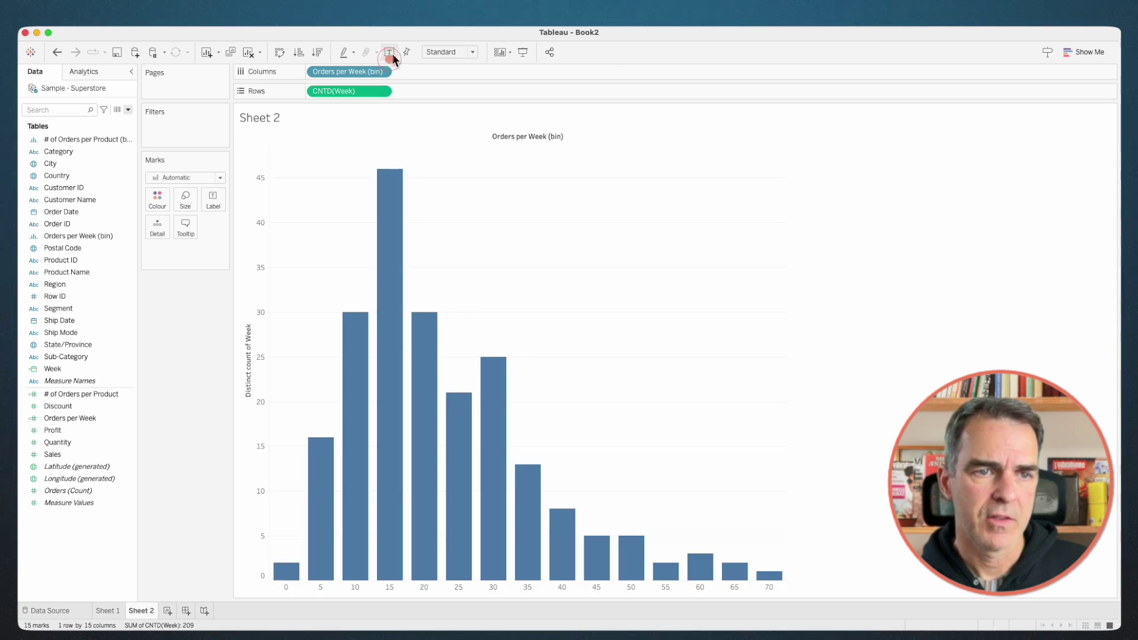
left_click(389, 52)
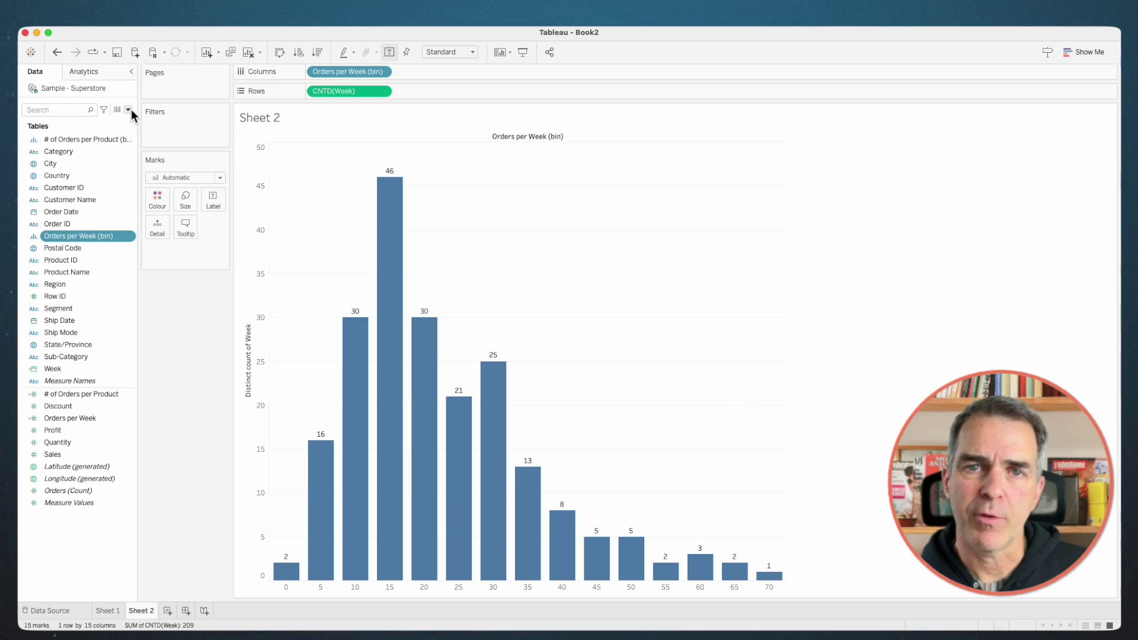
- Create the Integer parameter 'Bin Size' with current value 5 and display its control on Sheet 2
left_click(128, 110)
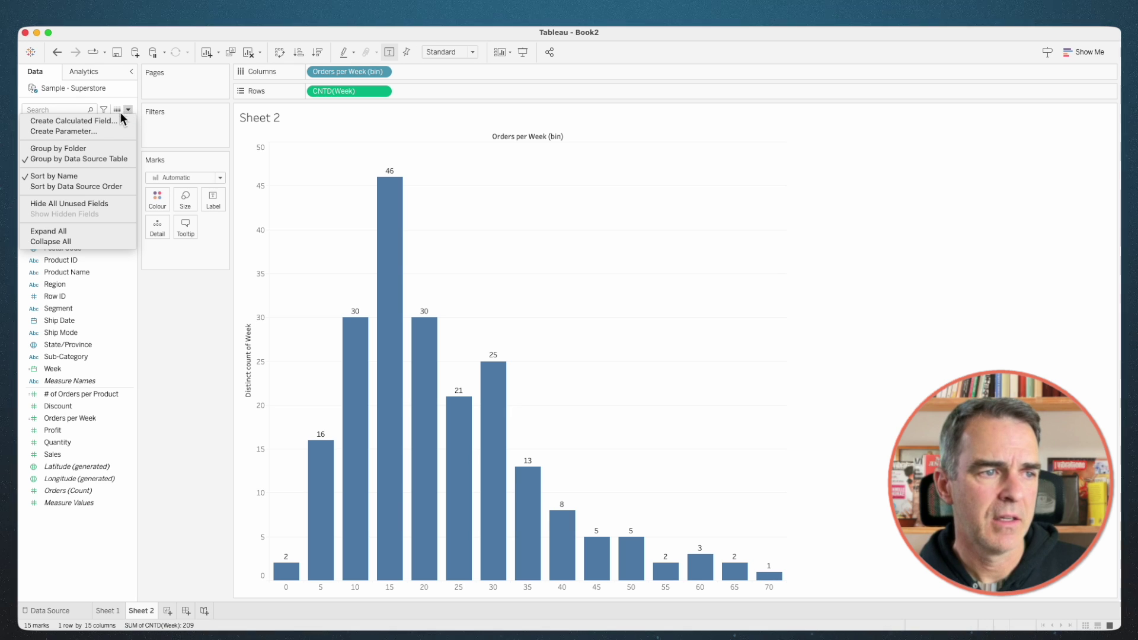
left_click(103, 132)
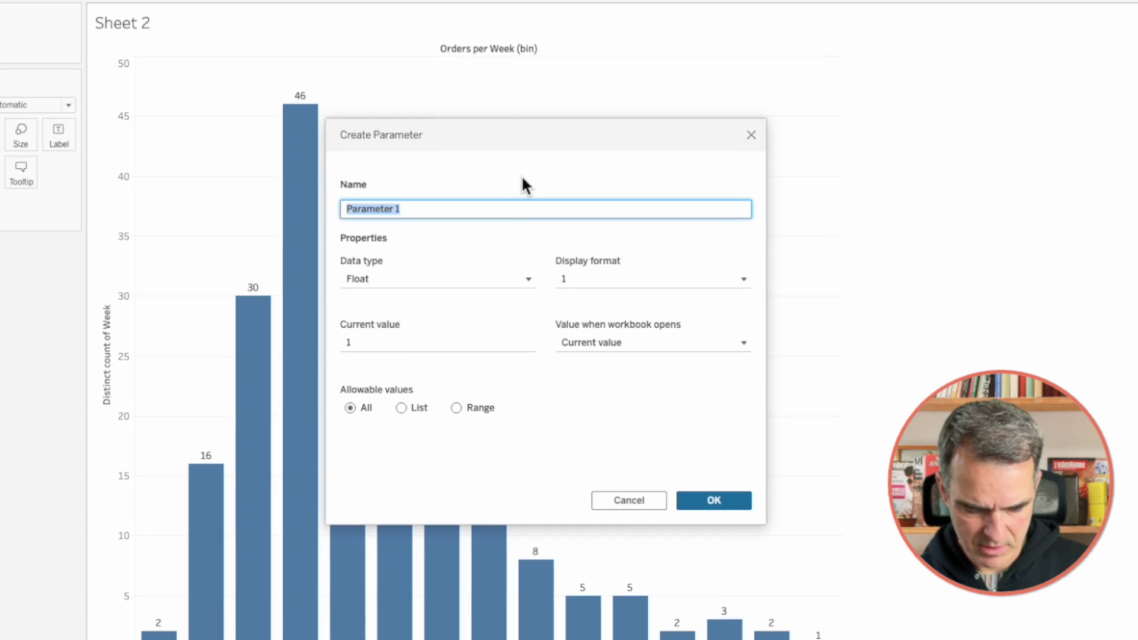
type("Bin Size")
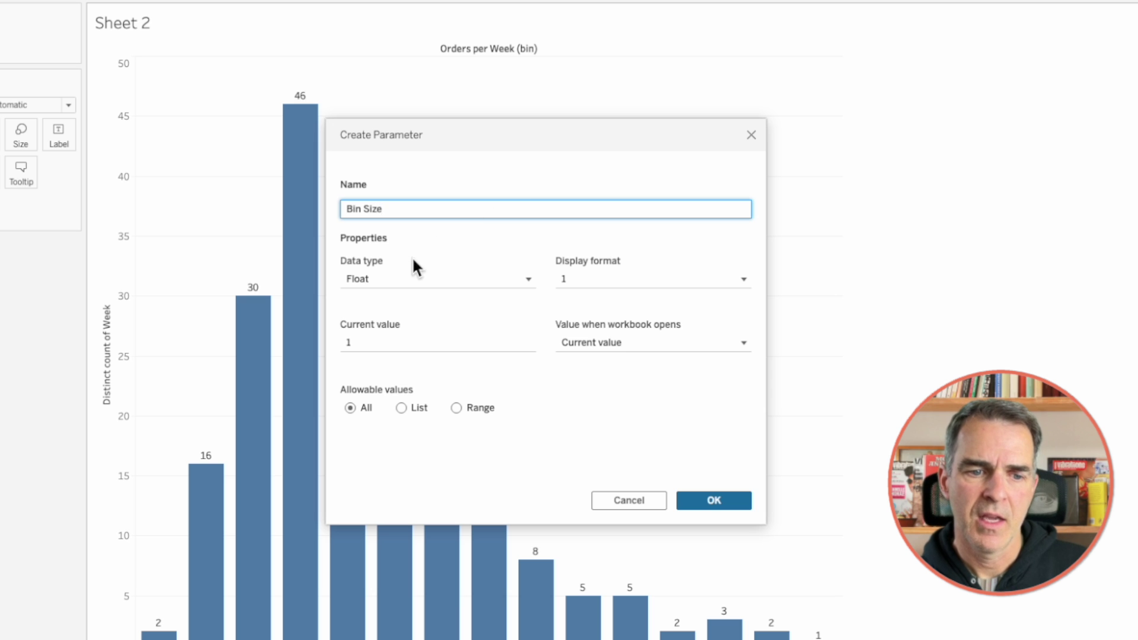
left_click(396, 277)
left_click(398, 317)
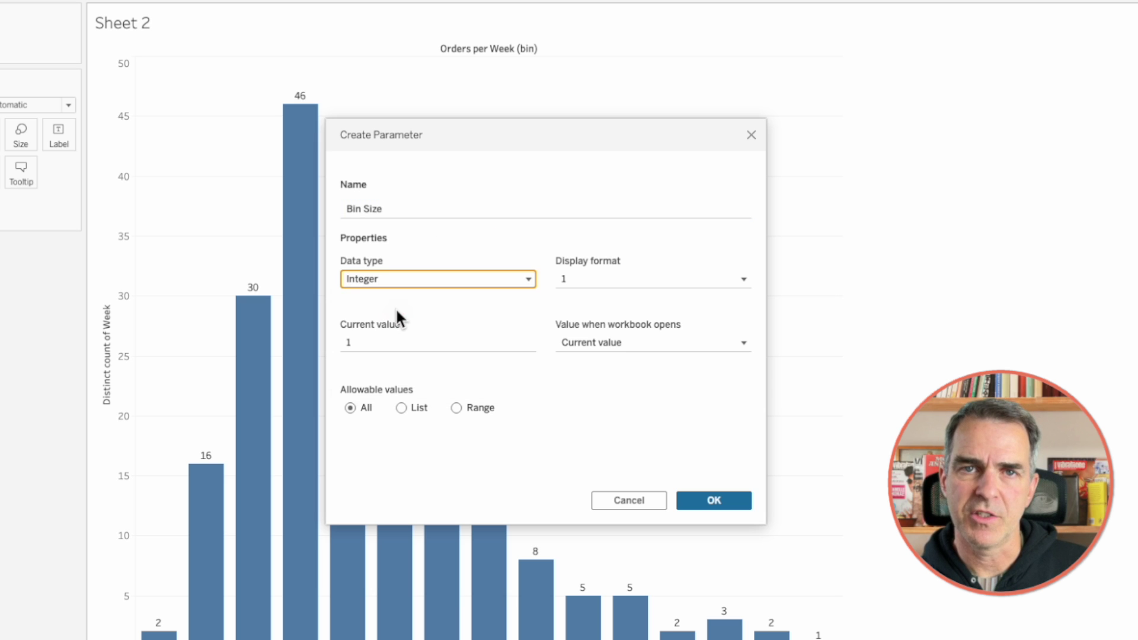
left_click(373, 340)
key("BackSpace")
type("5")
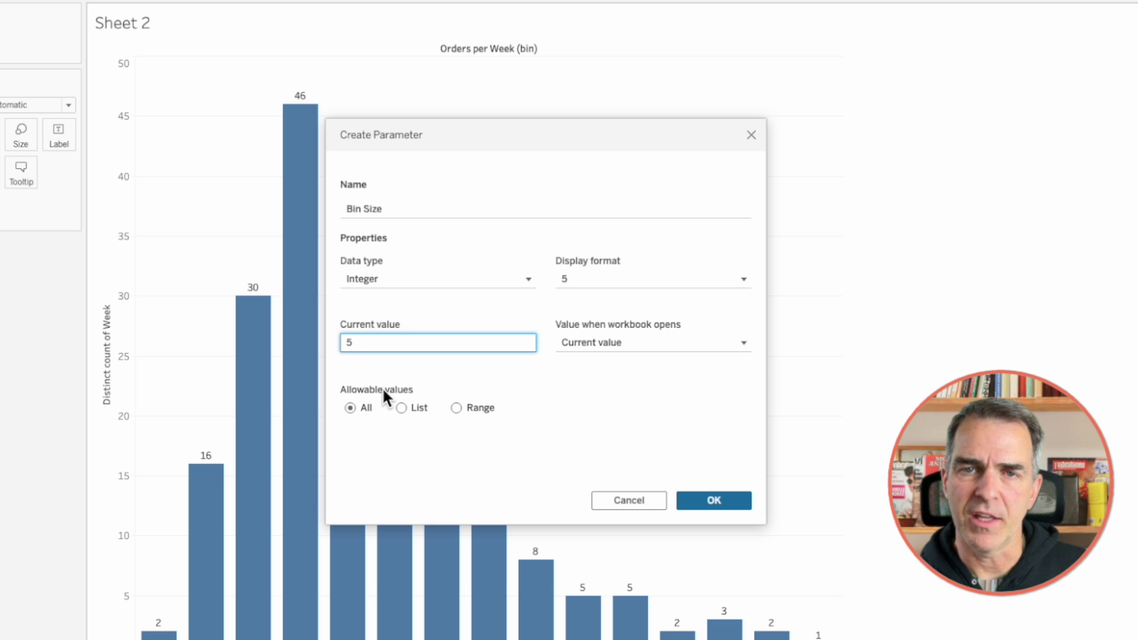
left_click(714, 502)
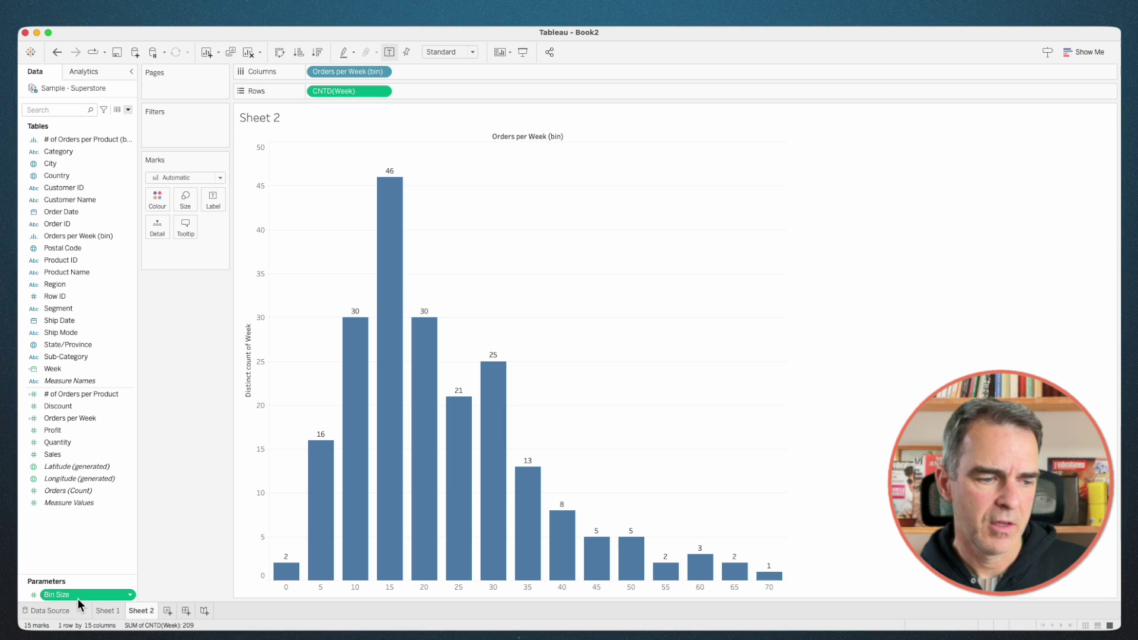
right_click(78, 595)
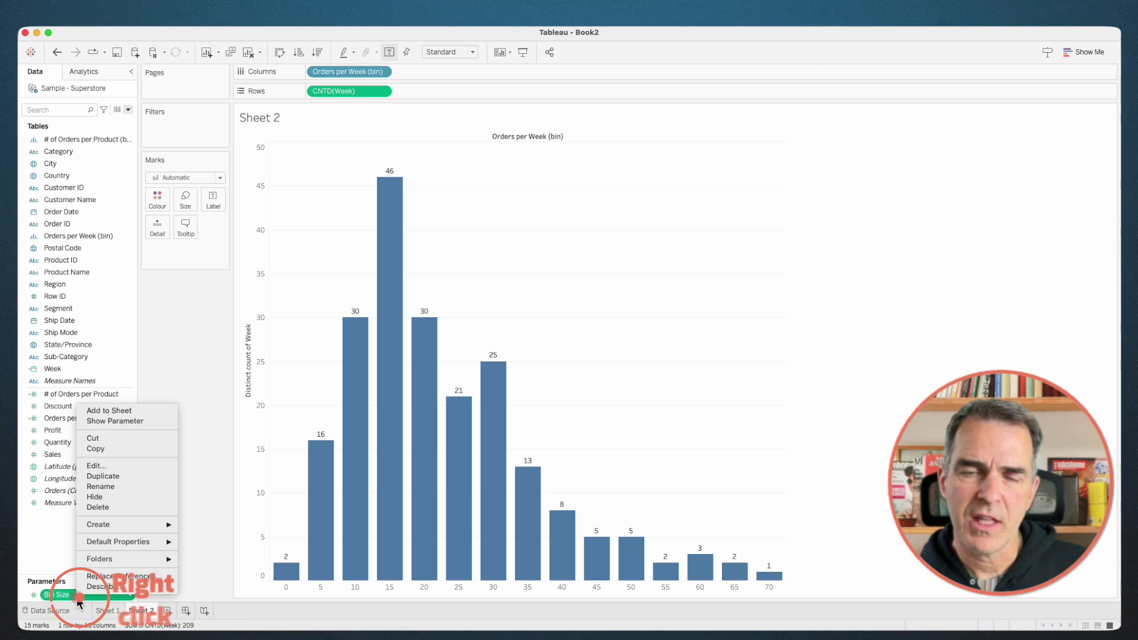
left_click(118, 421)
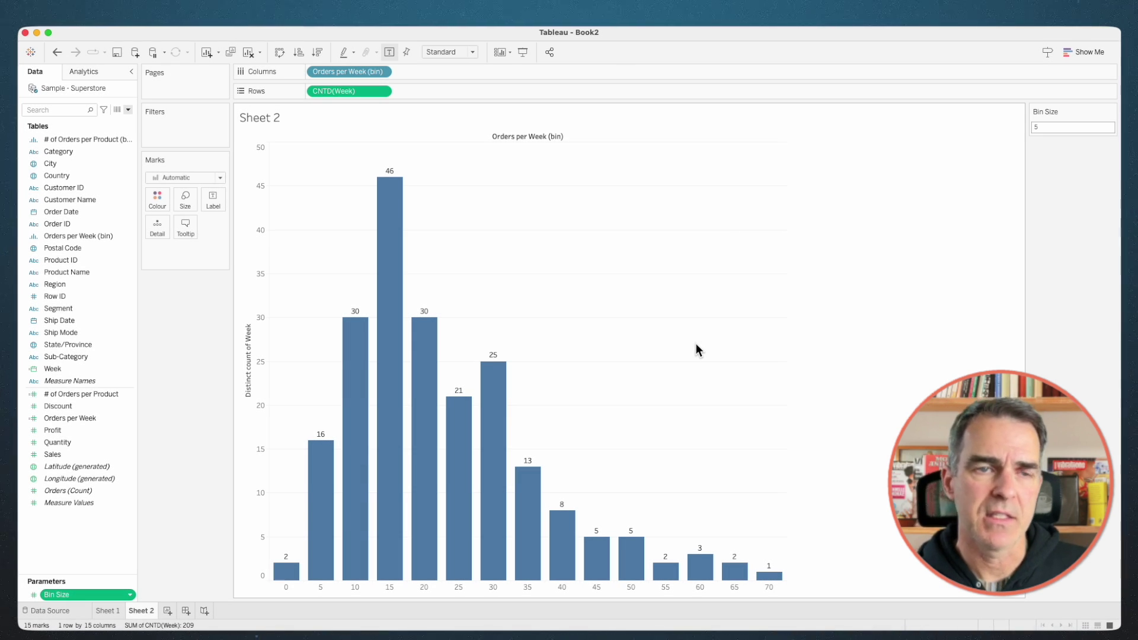
- Set the Orders per Week (bin) size of bins to the Bin Size parameter
right_click(88, 239)
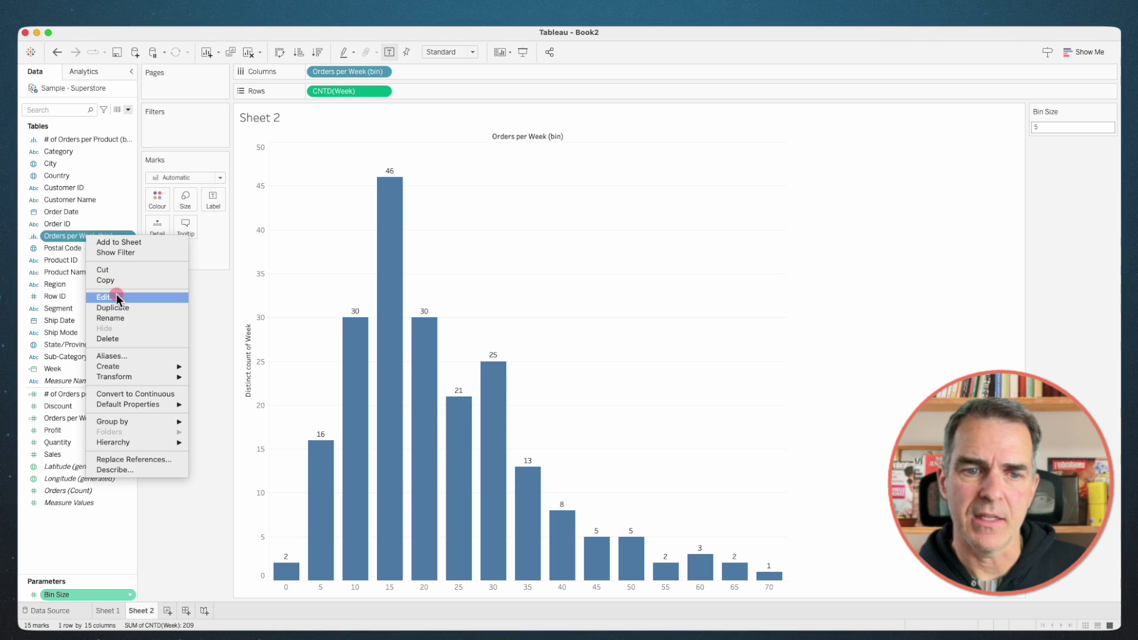
left_click(117, 296)
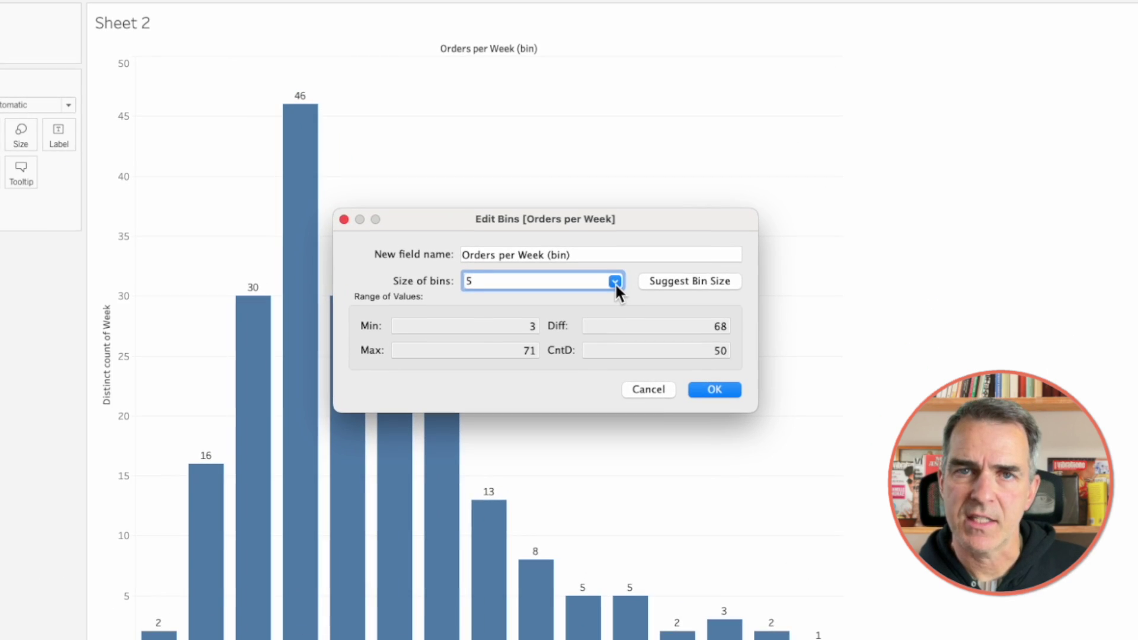
left_click(614, 283)
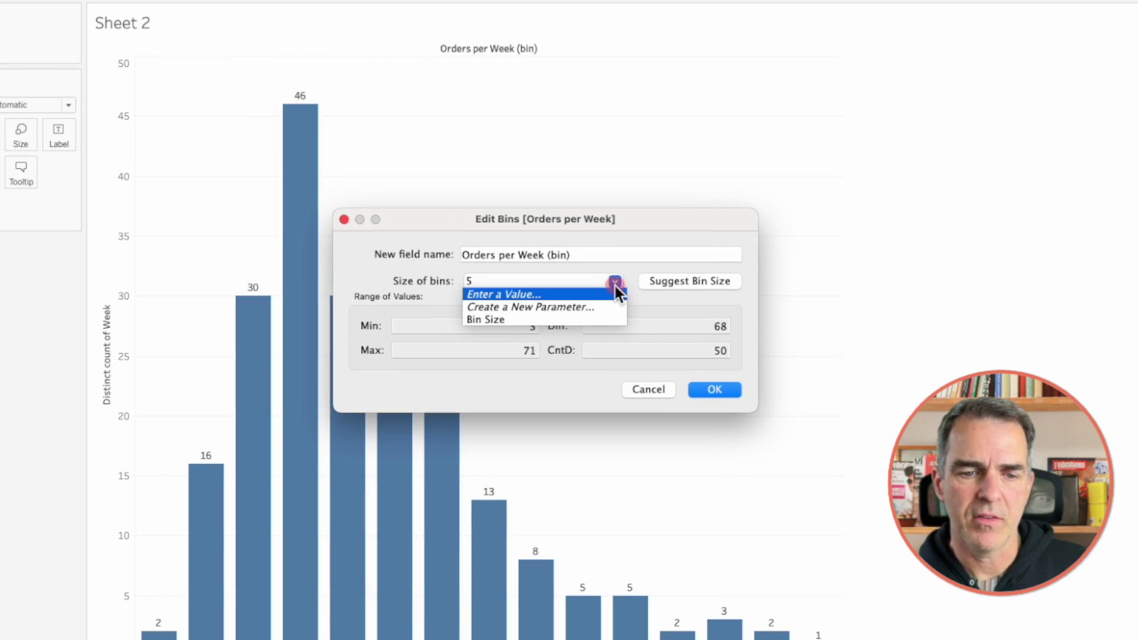
left_click(566, 319)
left_click(698, 386)
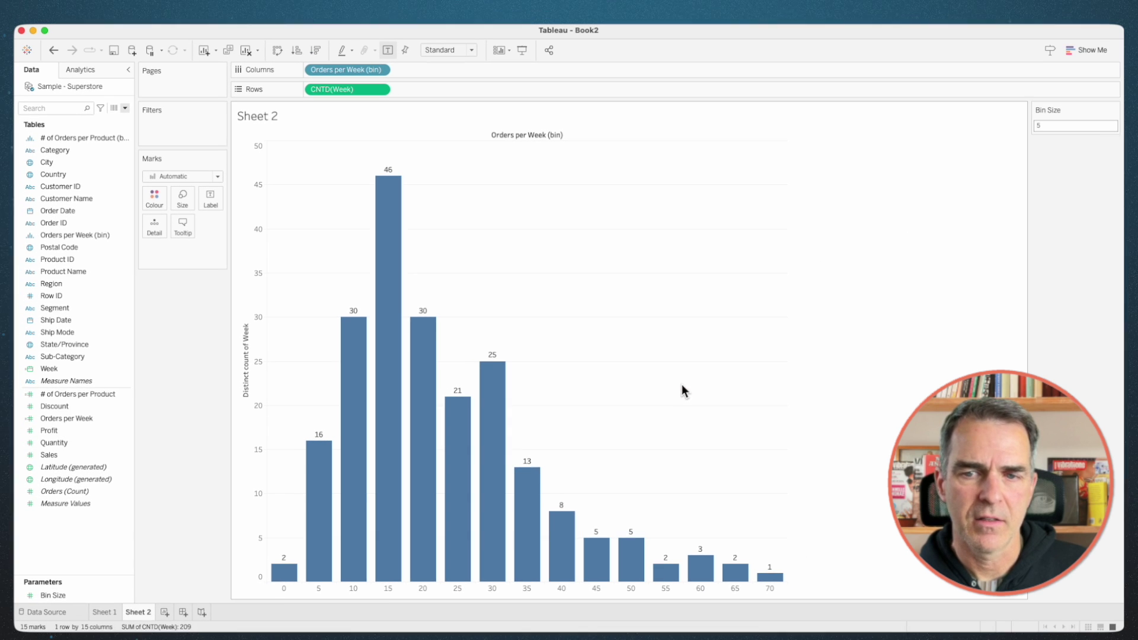
- Try Bin Size values 10 and 2 in the control, then set it back to 5
double_click(1047, 126)
type("10")
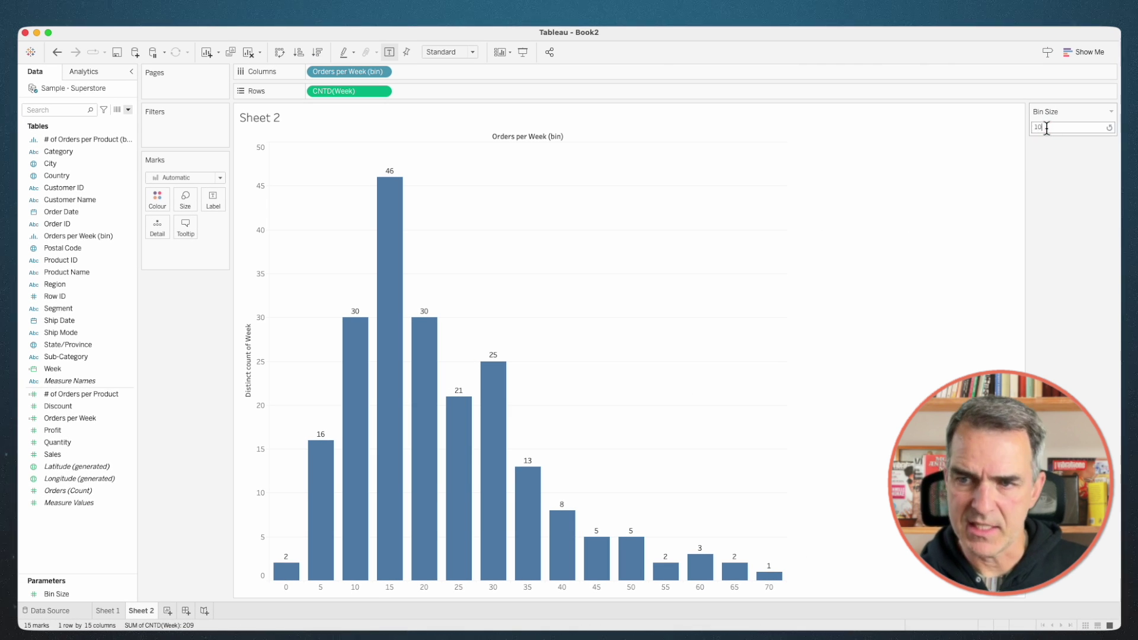
key("Return")
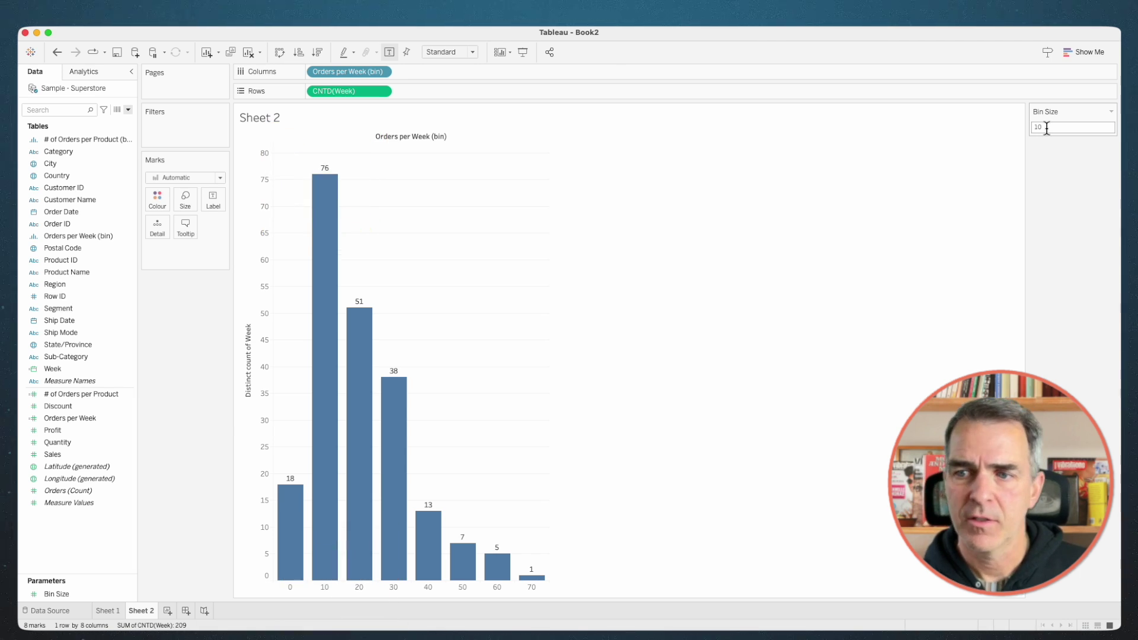
double_click(1047, 128)
type("2")
key("Return")
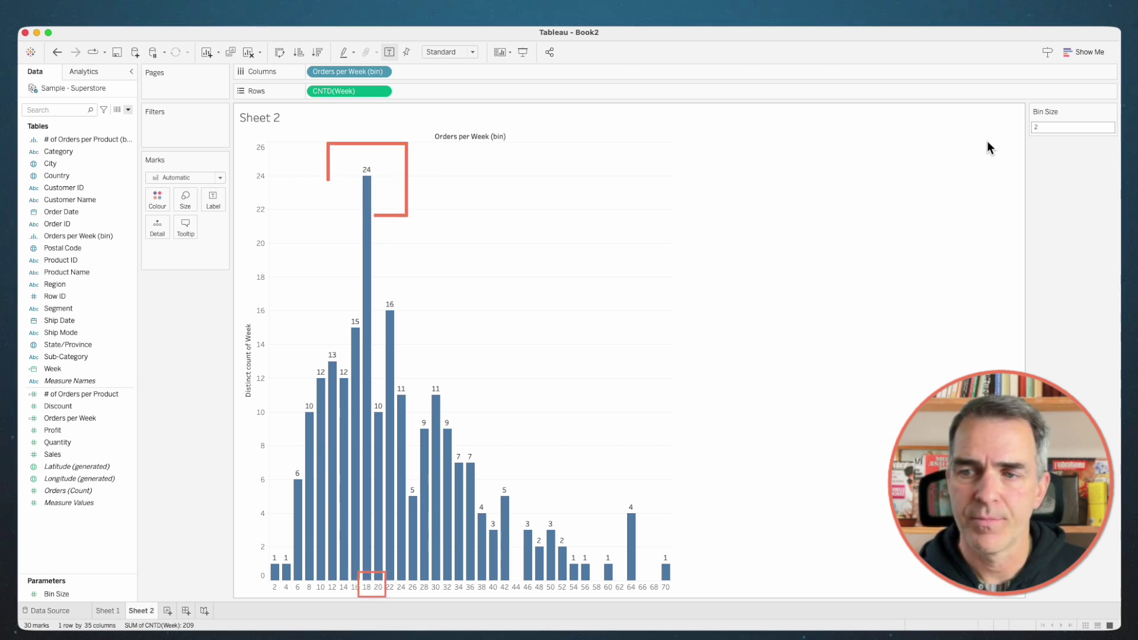
double_click(1046, 126)
type("5")
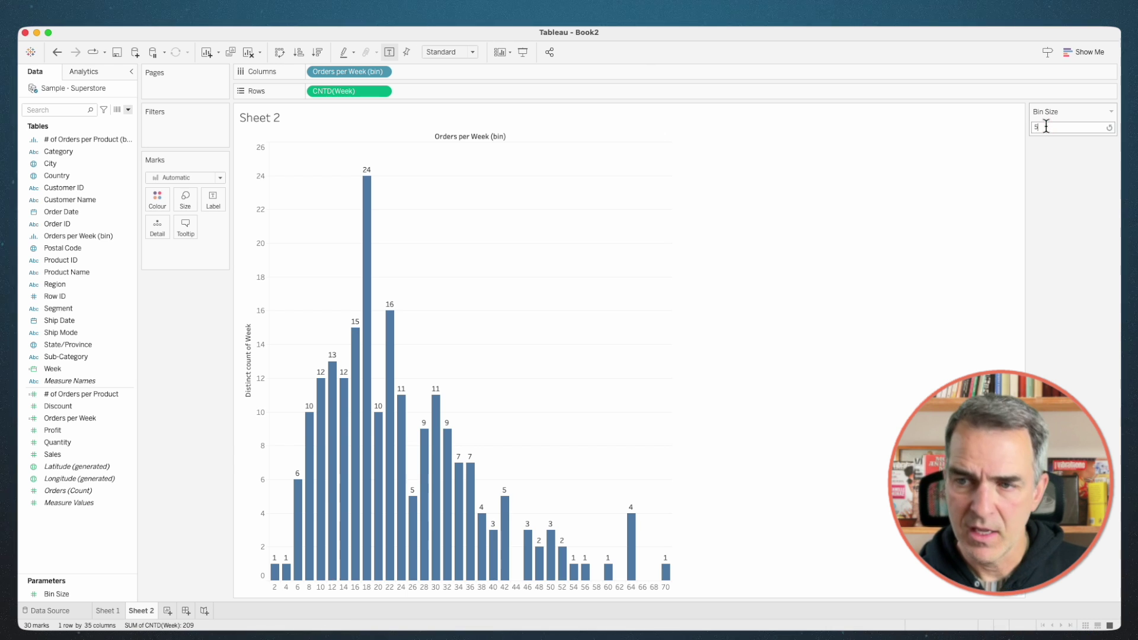
key("Return")
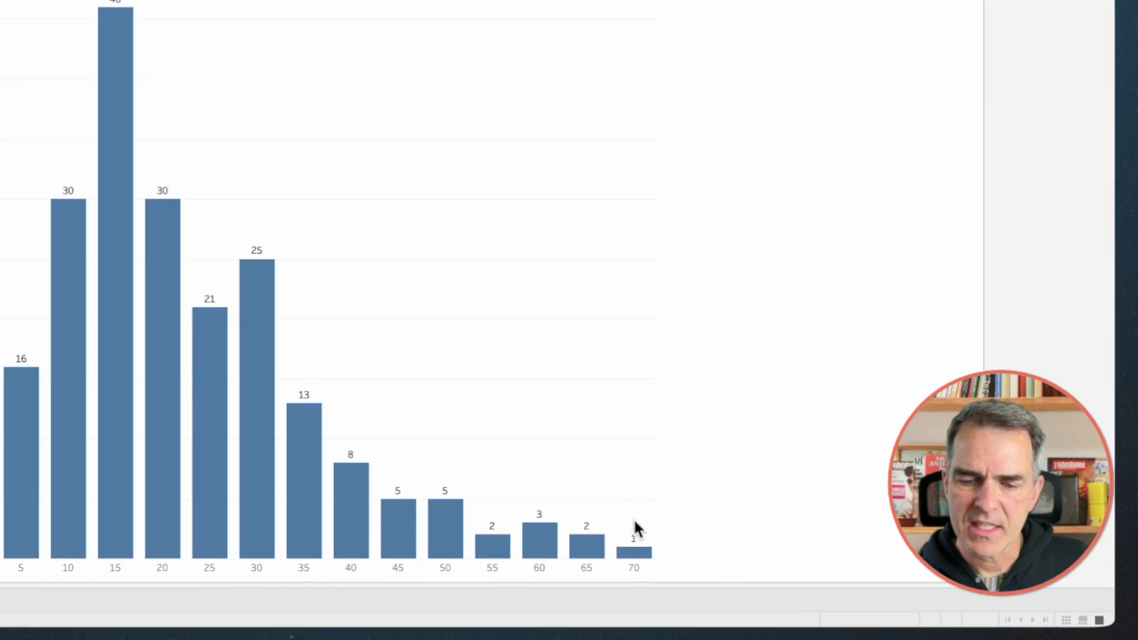
- Select the 70 bar and open the Data Guide's 'What is unique about 70?' explanation
mouse_move(769, 575)
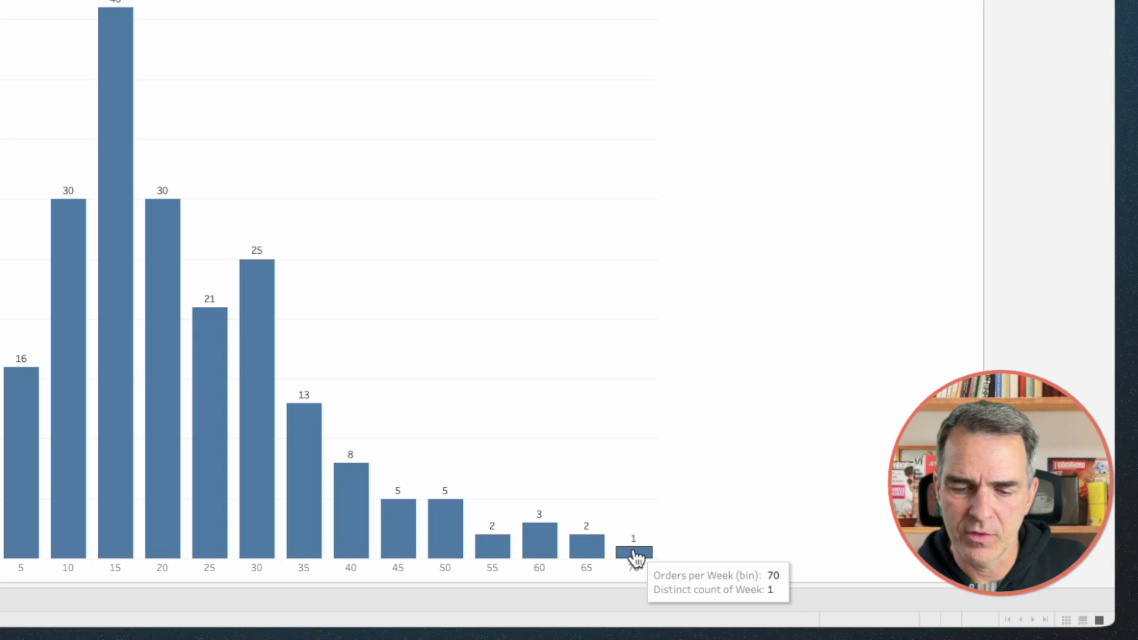
left_click(635, 554)
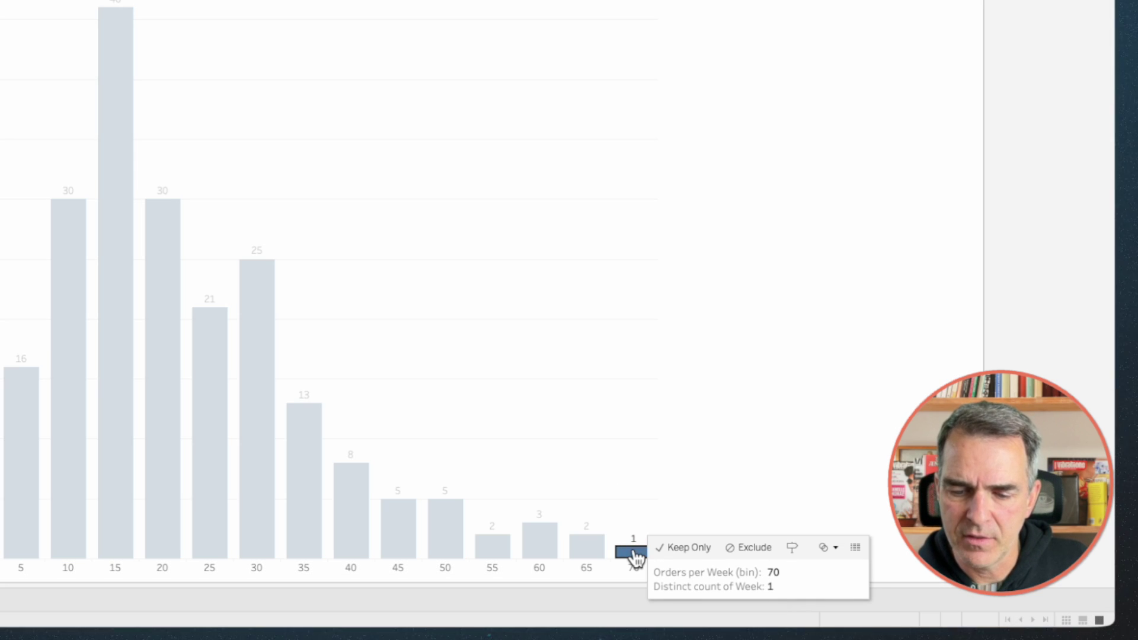
left_click(792, 547)
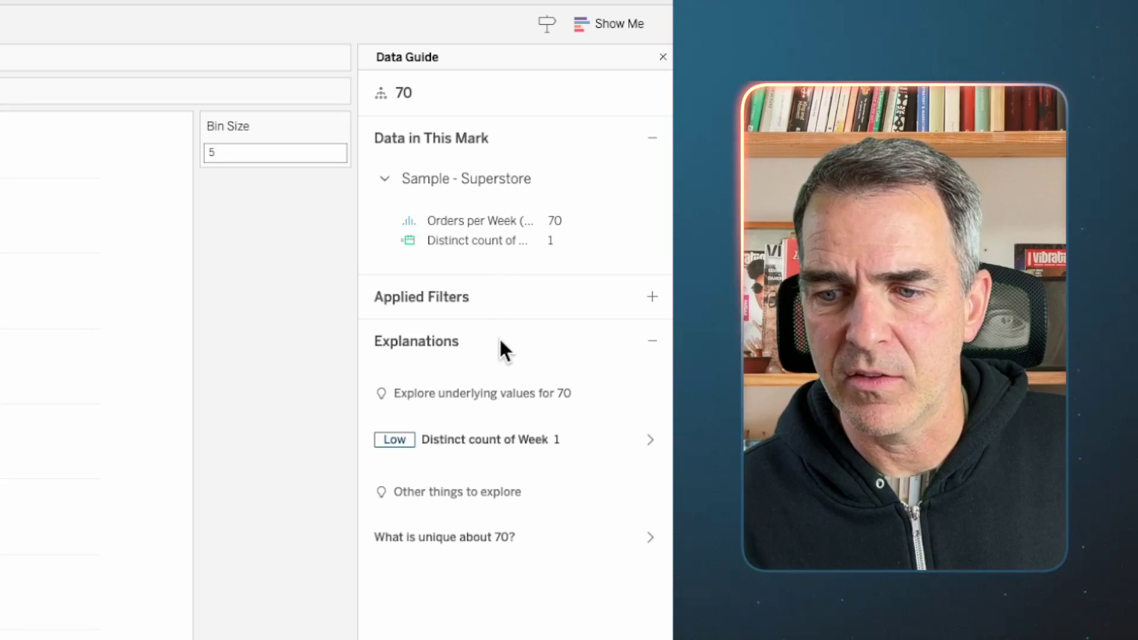
left_click(627, 536)
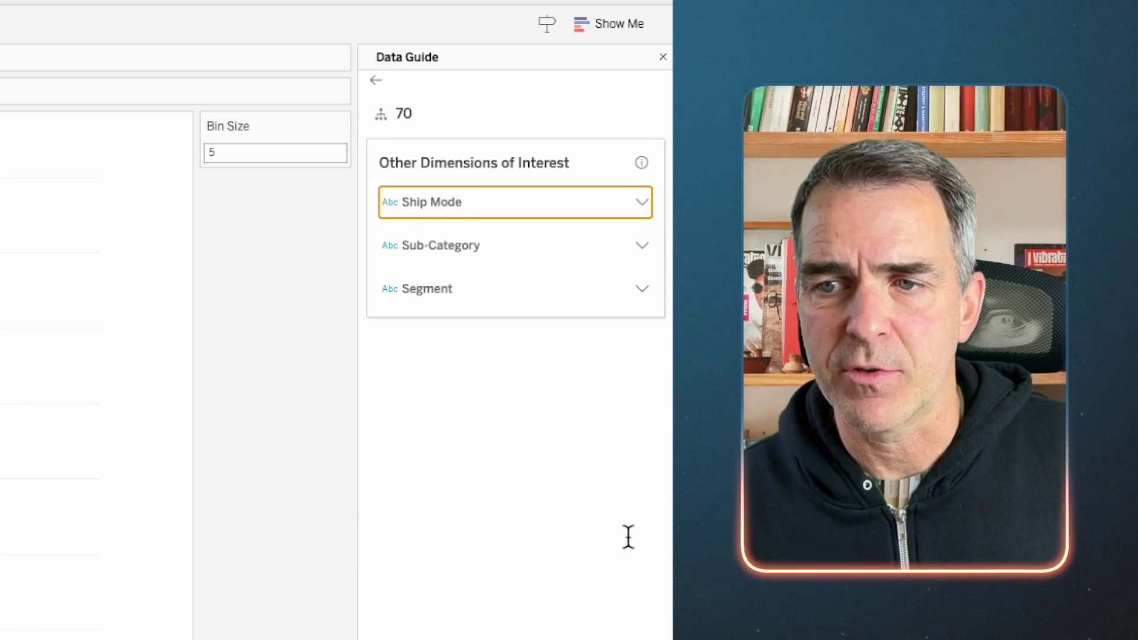
- Expand and collapse Ship Mode, then expand Sub-Category to inspect Storage at 14% versus 8%
left_click(640, 205)
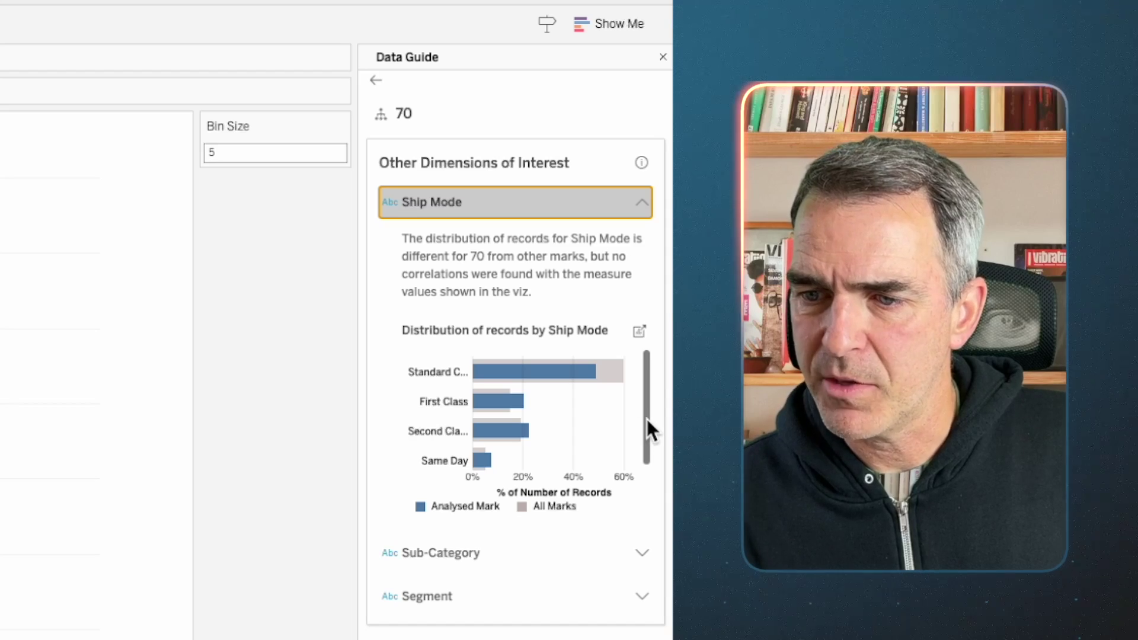
left_click(642, 204)
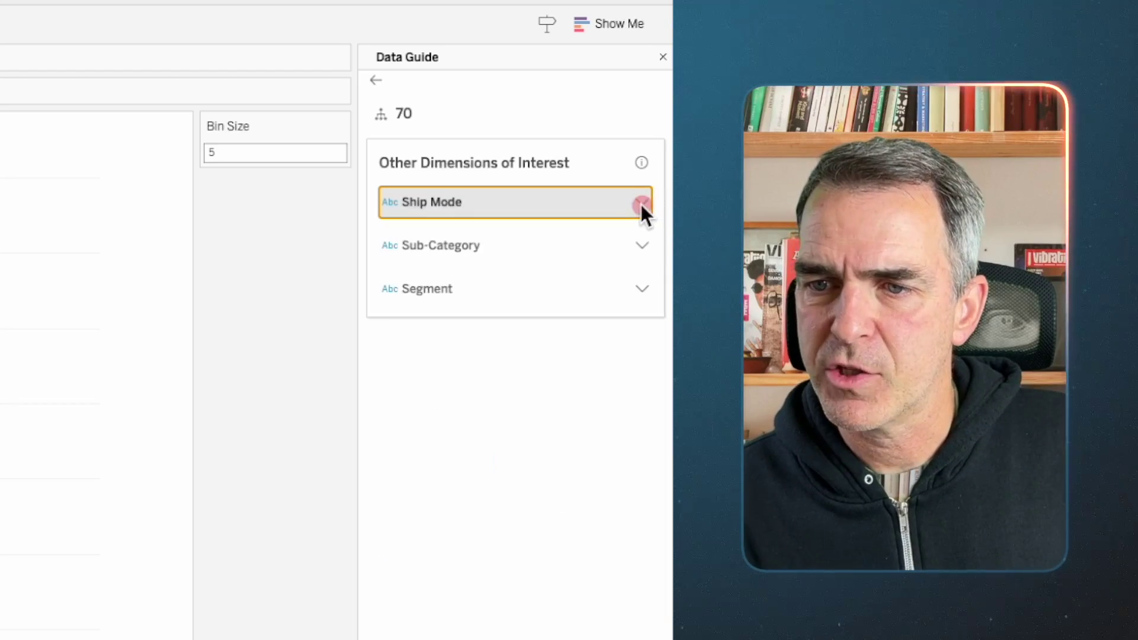
left_click(645, 246)
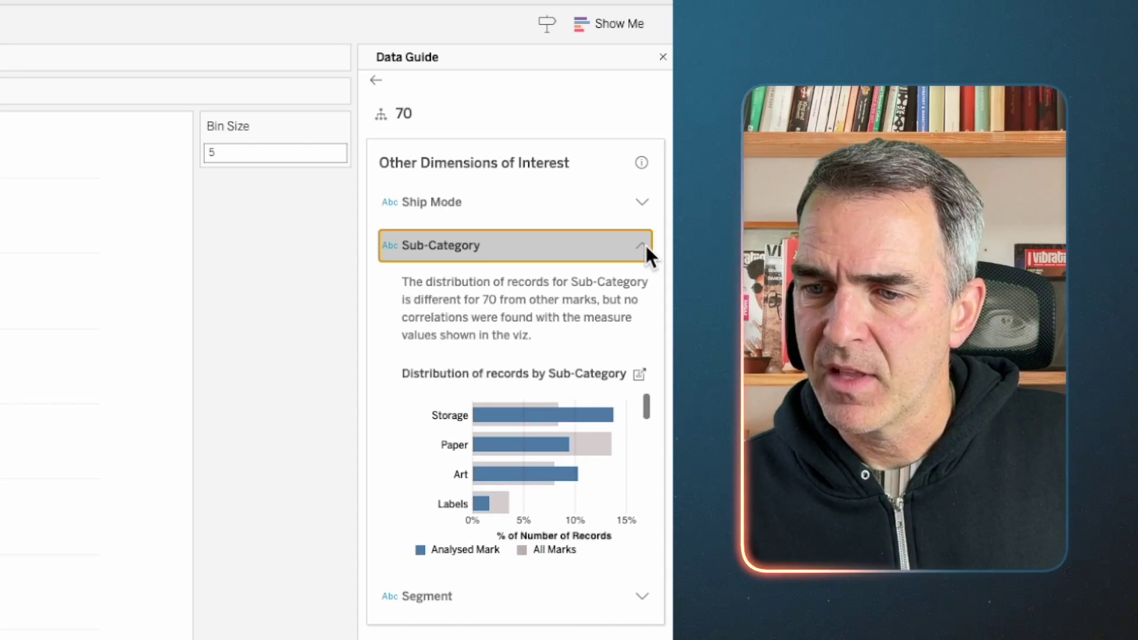
mouse_move(589, 413)
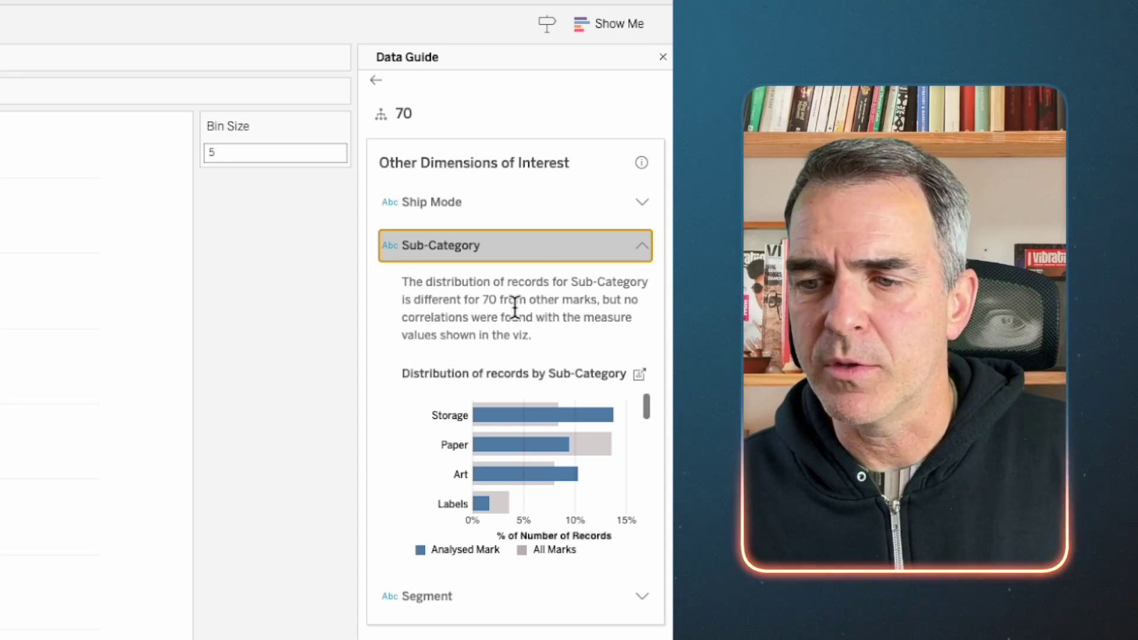
- Expand the Segment explanation showing Consumer at 59%, and re-expand Sub-Category alongside it
left_click(643, 248)
left_click(644, 295)
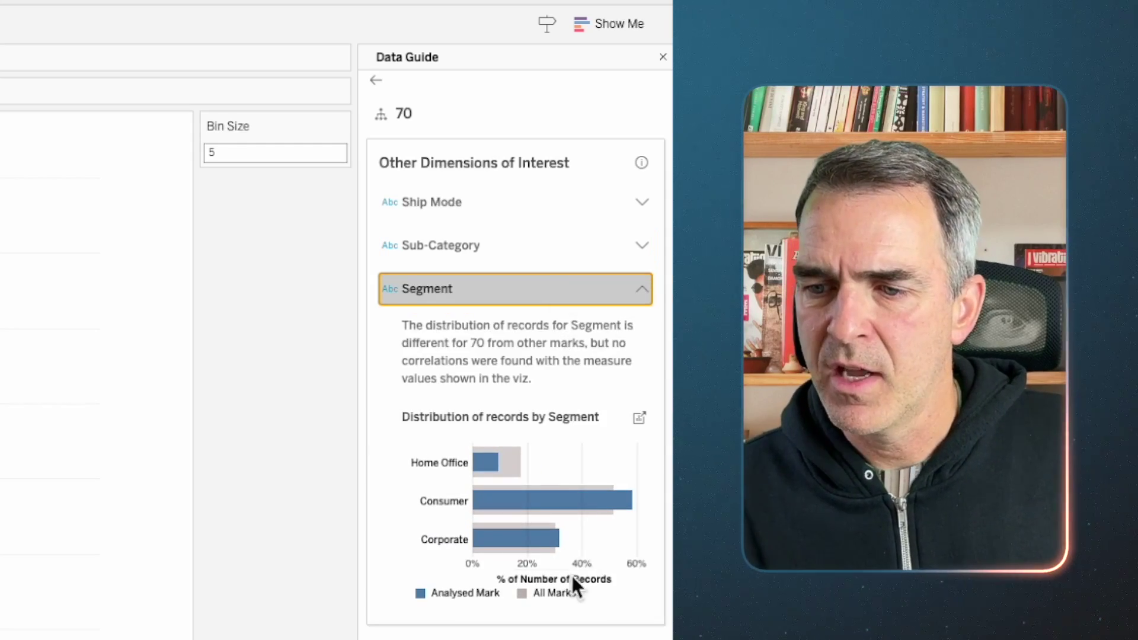
mouse_move(606, 501)
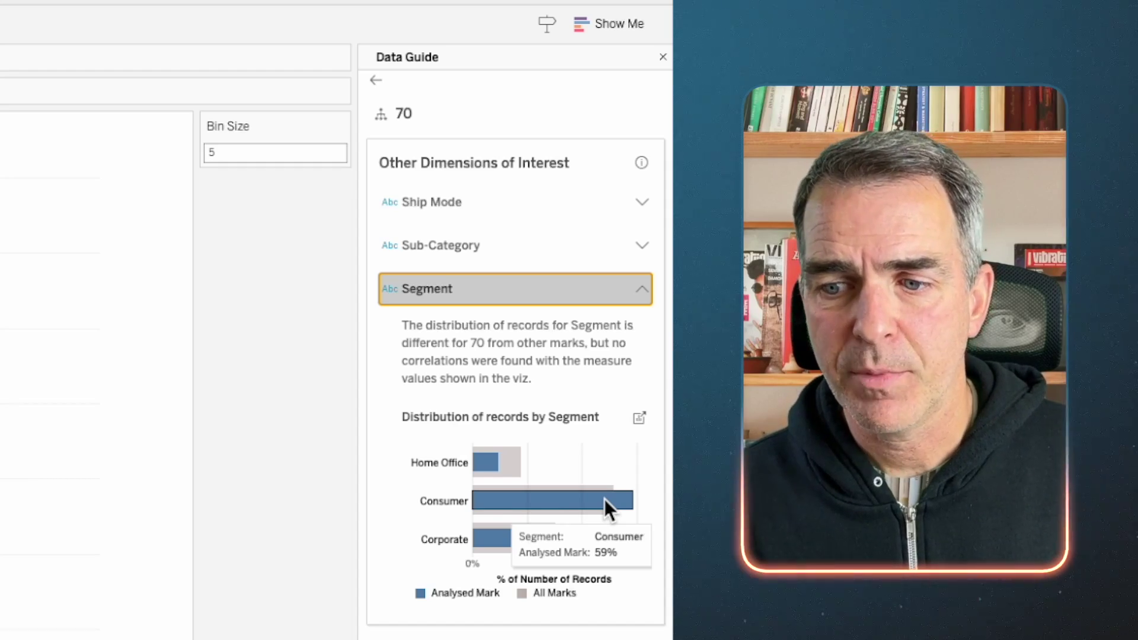
left_click(524, 244)
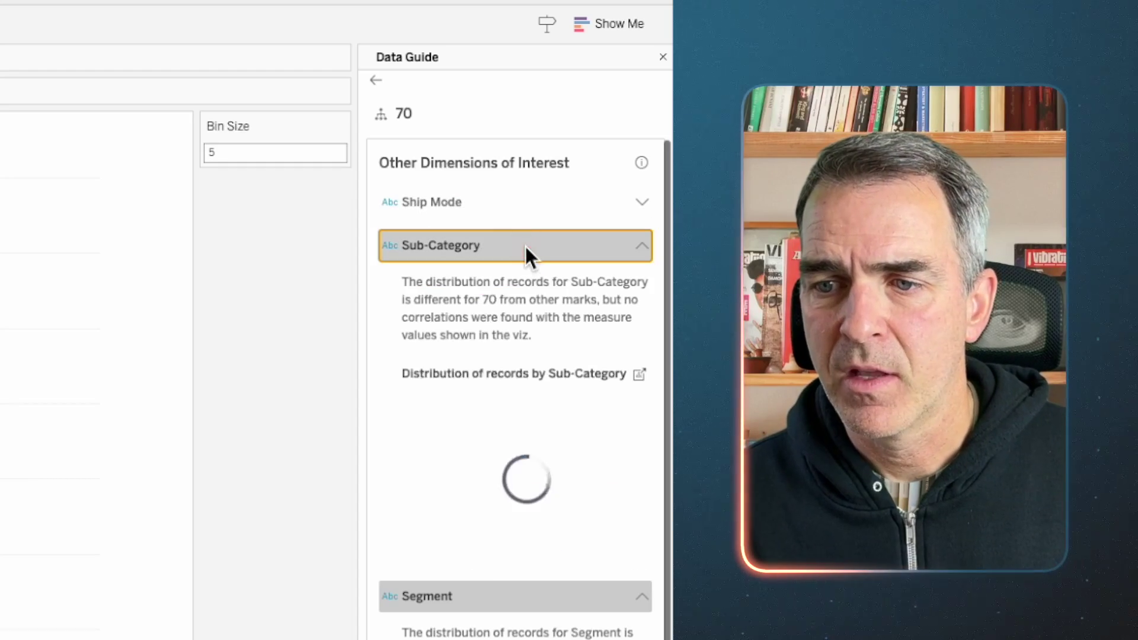